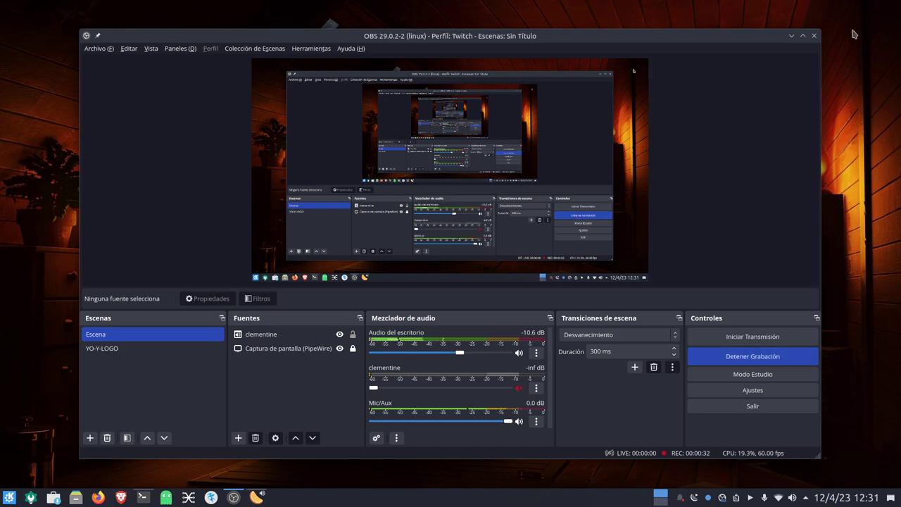
Clear the desktop by minimizing the OBS, Konsole and Clementine windows.
left_click(791, 36)
left_click_drag(483, 89, 528, 74)
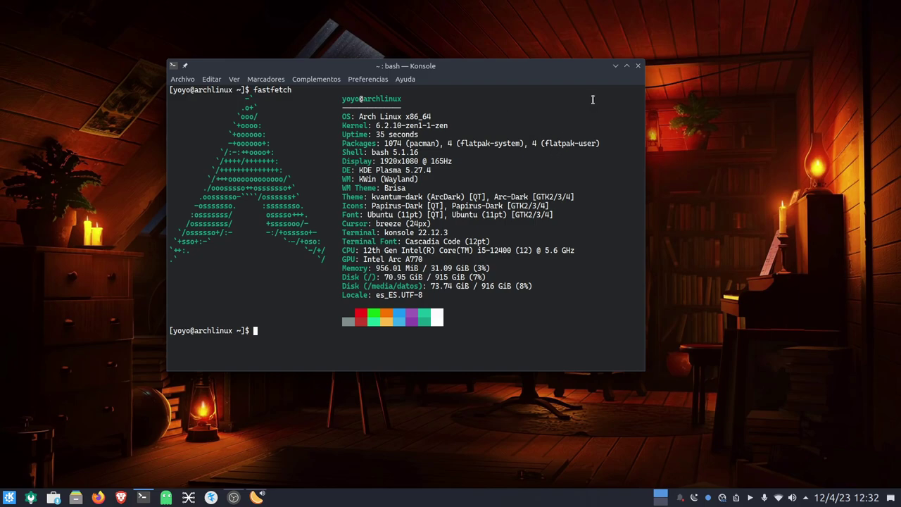
left_click(616, 66)
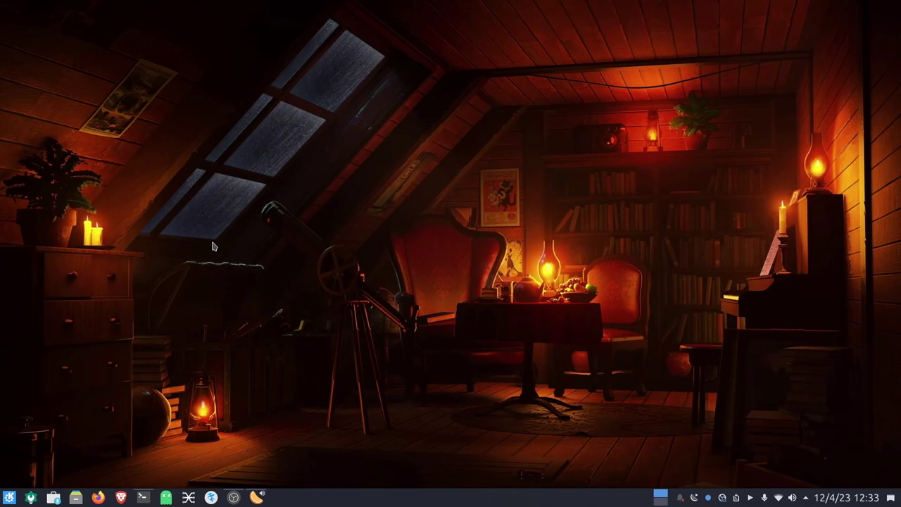
left_click(259, 499)
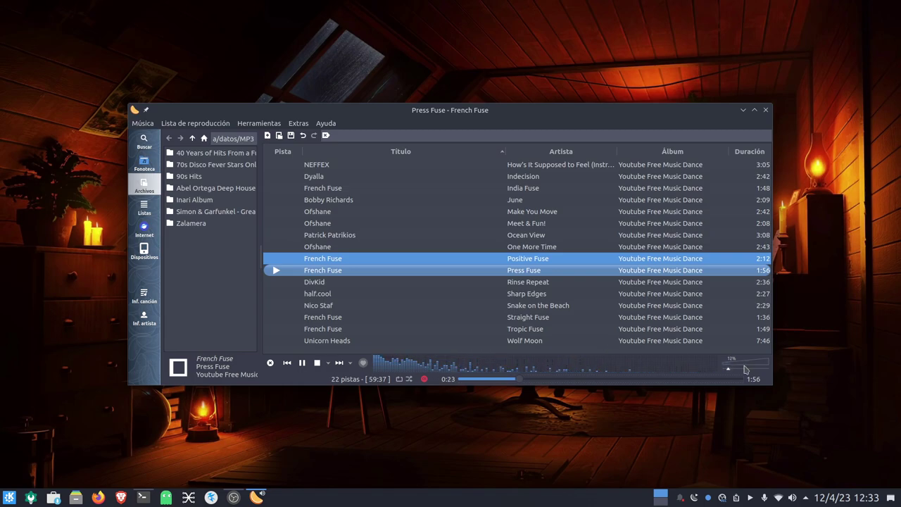
left_click(743, 110)
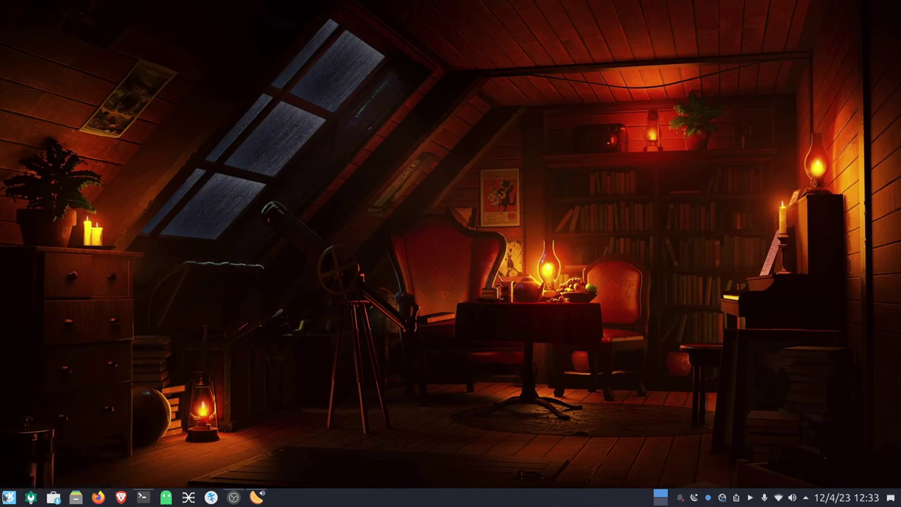
Open the application launcher's settings and bring up an enlarged icon chooser for its icon.
right_click(8, 498)
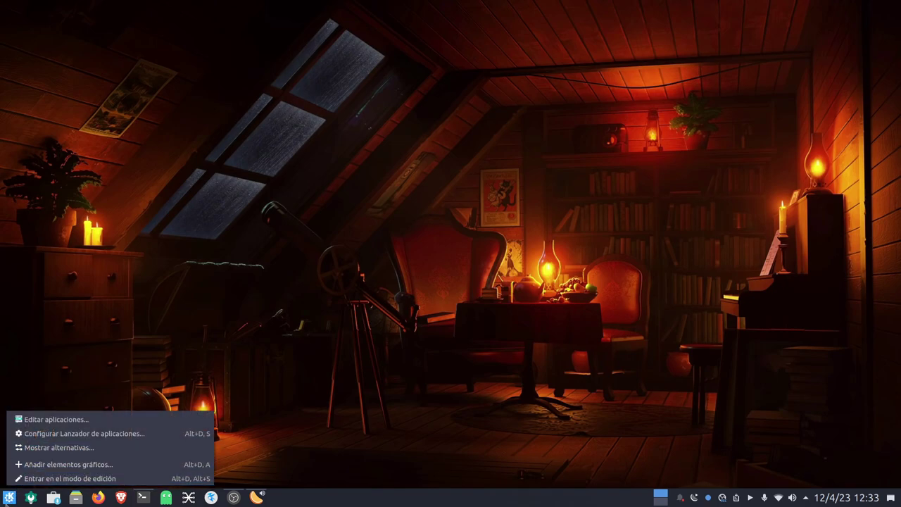
left_click(50, 434)
left_click_drag(470, 56, 412, 30)
left_click(385, 76)
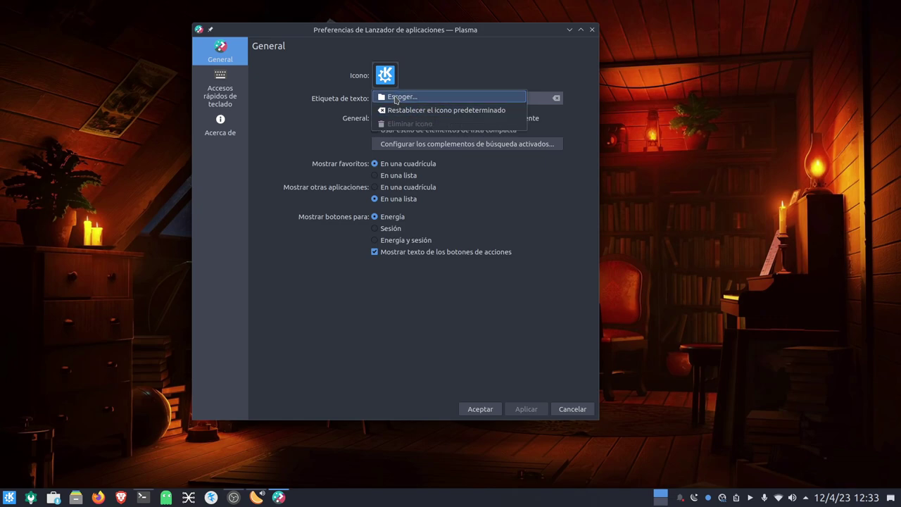
left_click(396, 97)
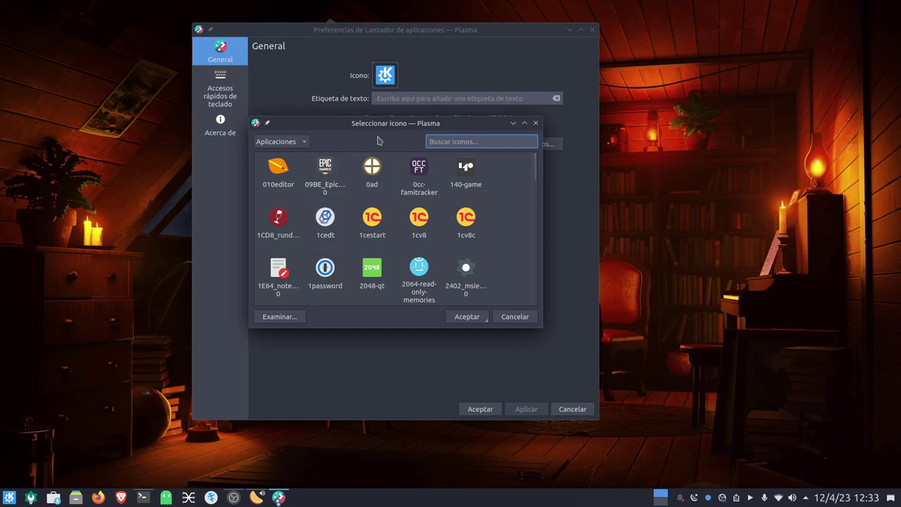
left_click_drag(392, 124, 346, 66)
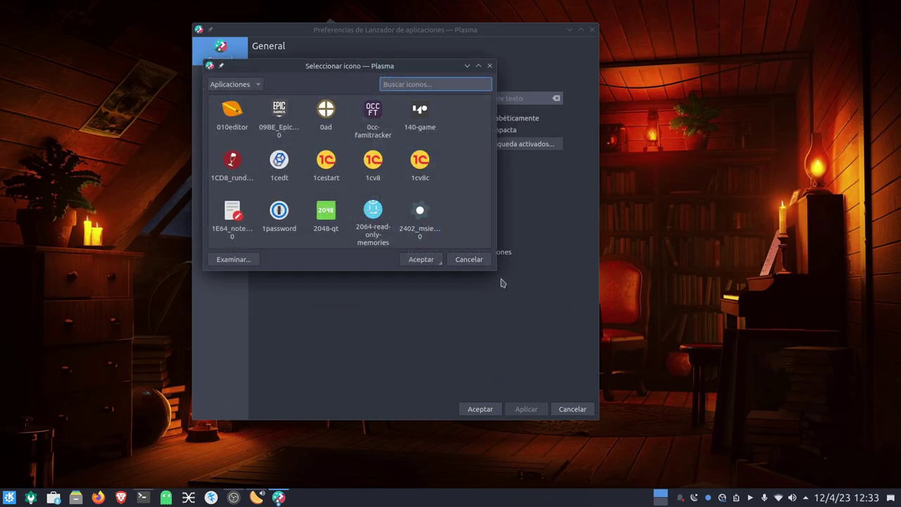
left_click_drag(495, 269, 790, 477)
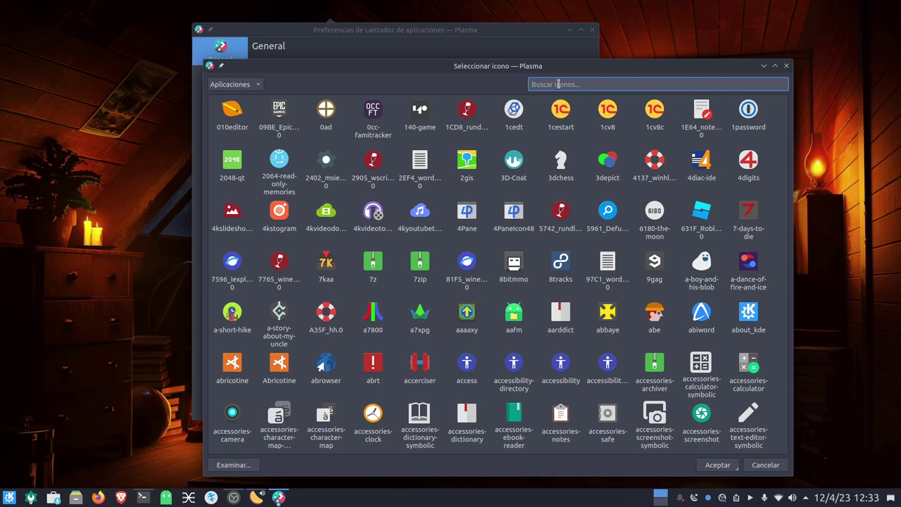
Search the icons for "arch", apply start-here-archlinux as the launcher icon, and check the launcher.
type("arch")
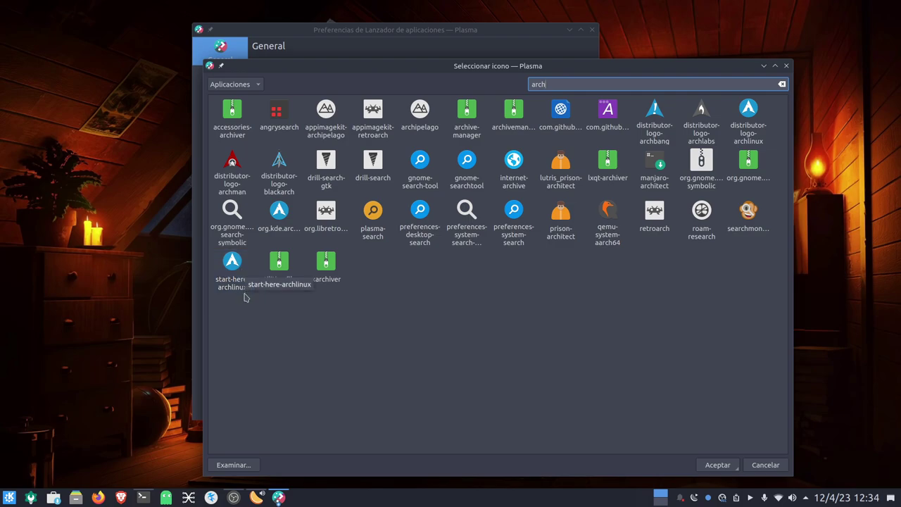
left_click(234, 270)
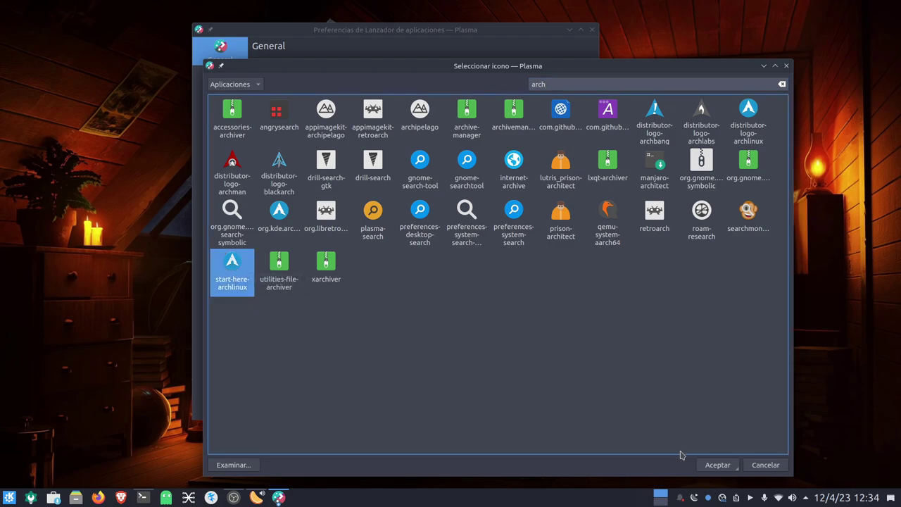
left_click(719, 464)
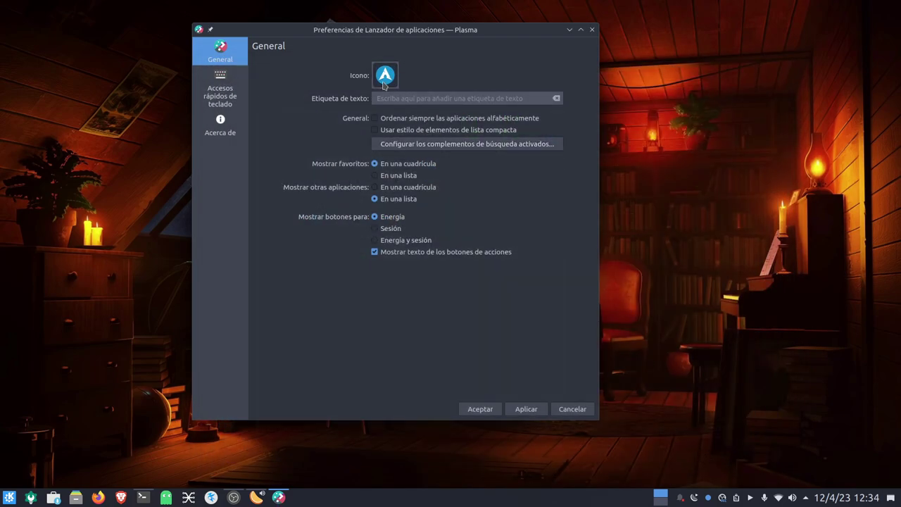
left_click(488, 411)
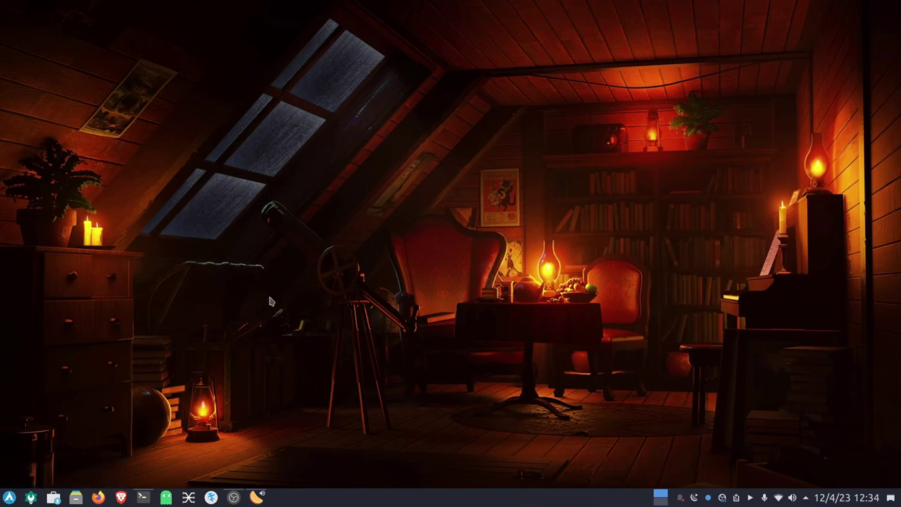
left_click(9, 498)
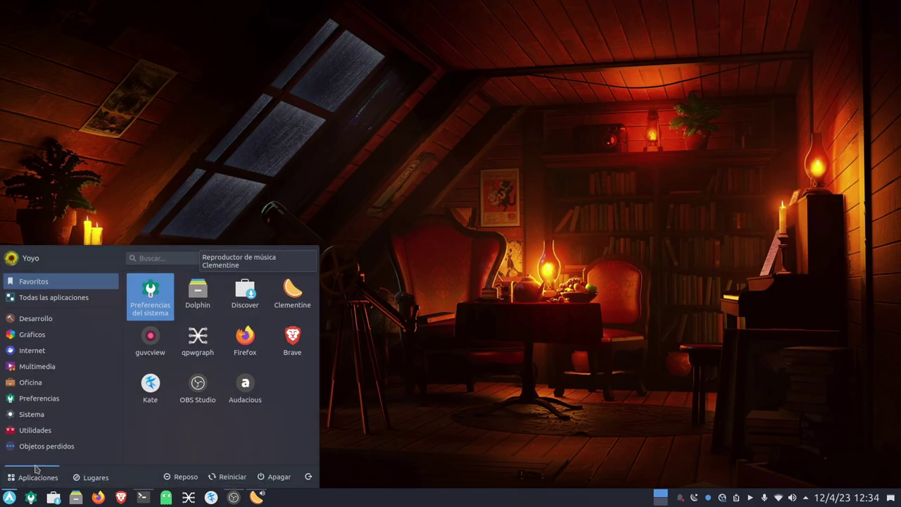
left_click(479, 292)
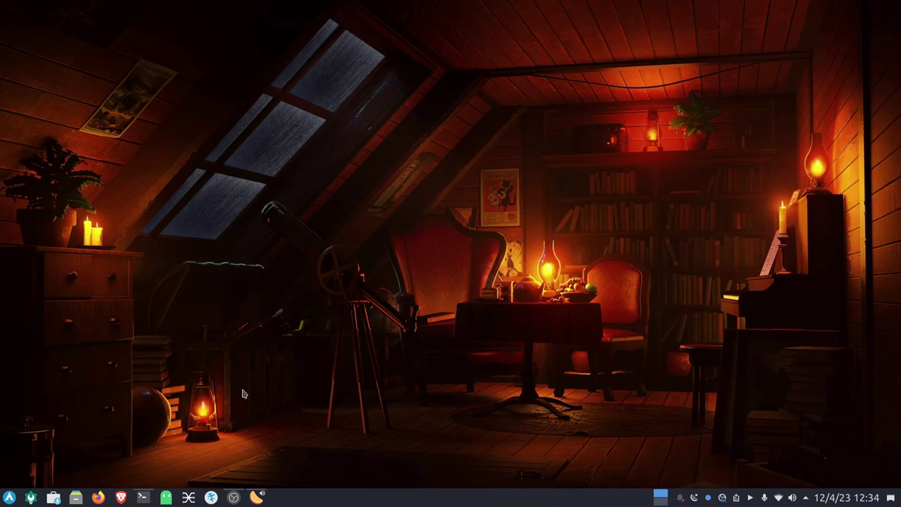
Switch to Firefox and open the Logos & Artwork page on the Arch Linux website.
left_click(98, 498)
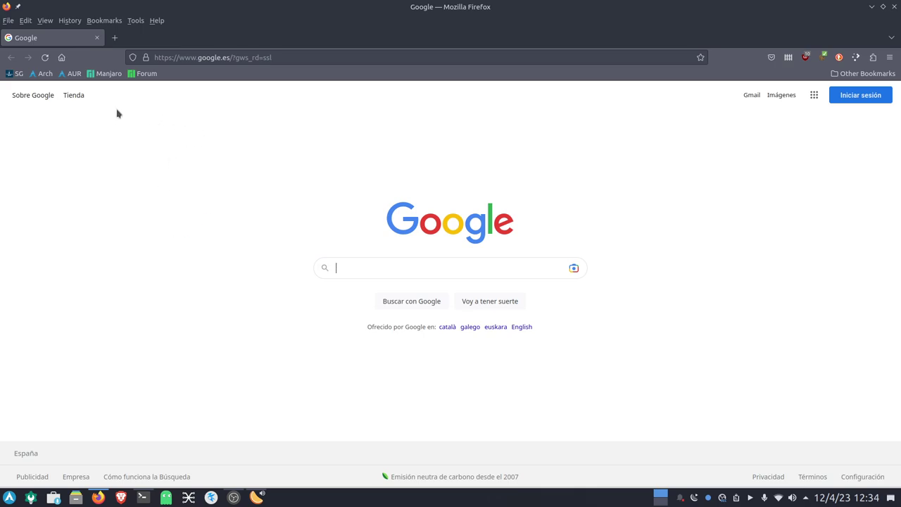
left_click(43, 73)
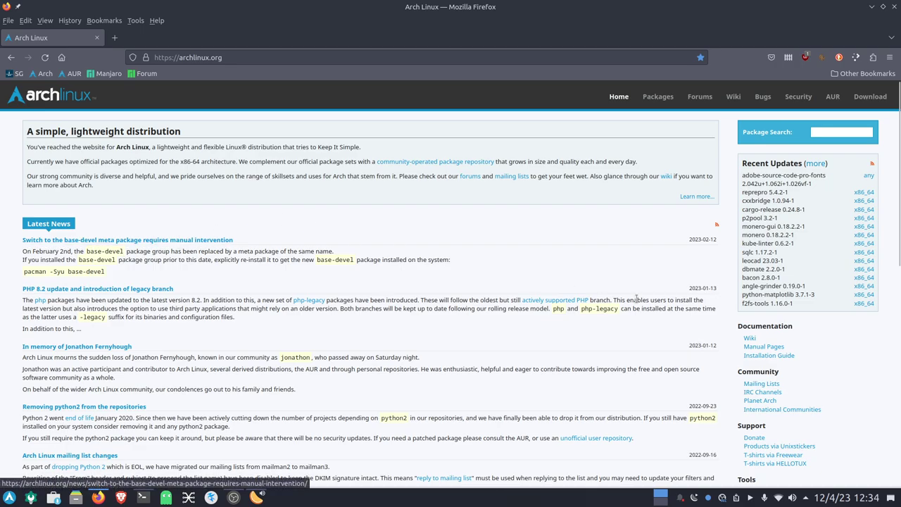
scroll(800, 298, "down", 3)
scroll(801, 298, "down", 4)
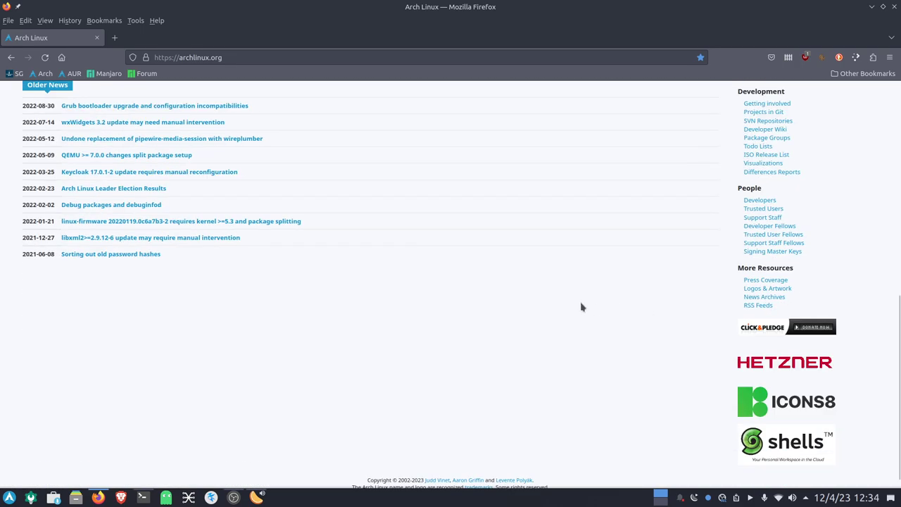
scroll(582, 307, "up", 2)
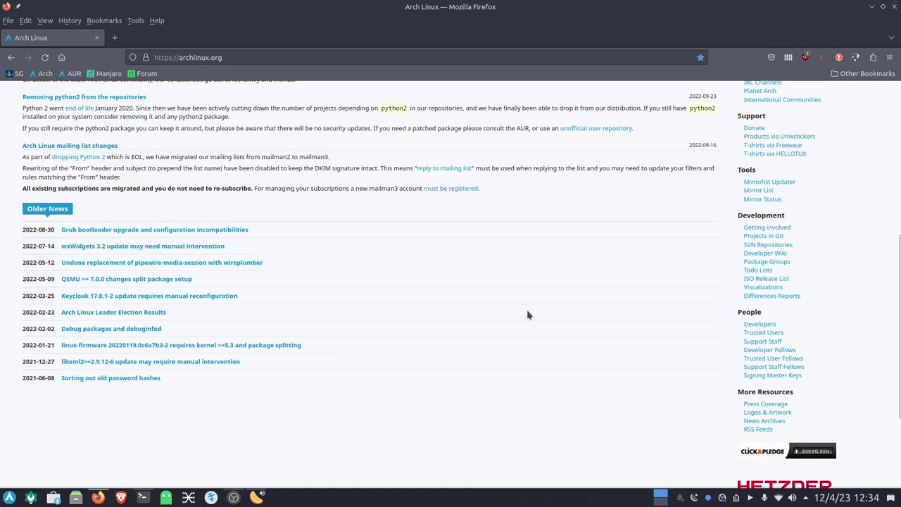
scroll(558, 302, "down", 1)
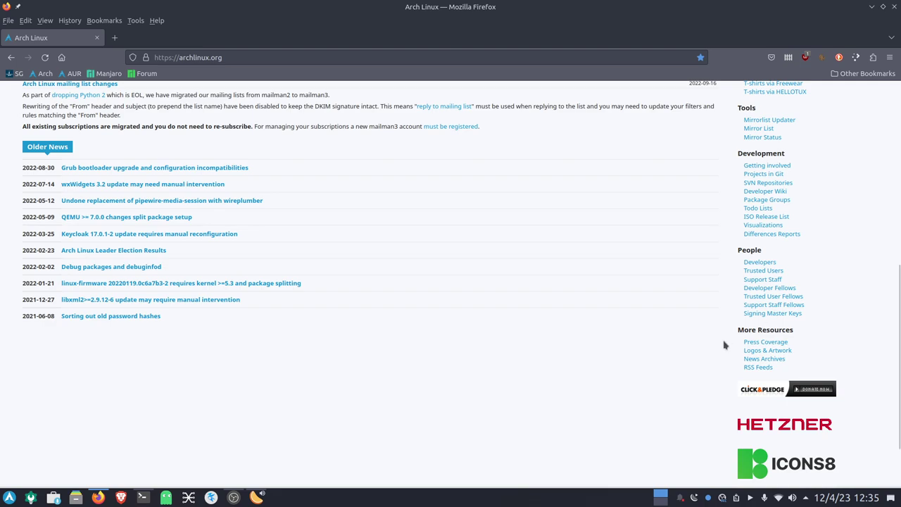
left_click(767, 350)
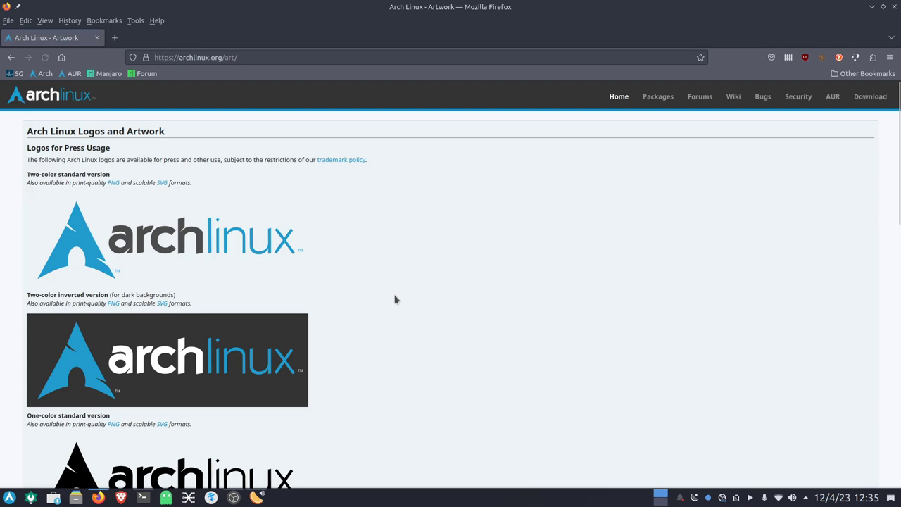
Examine the Arch Linux press logos, the community artwork packages and the former logo series.
scroll(352, 314, "down", 6)
scroll(352, 316, "up", 4)
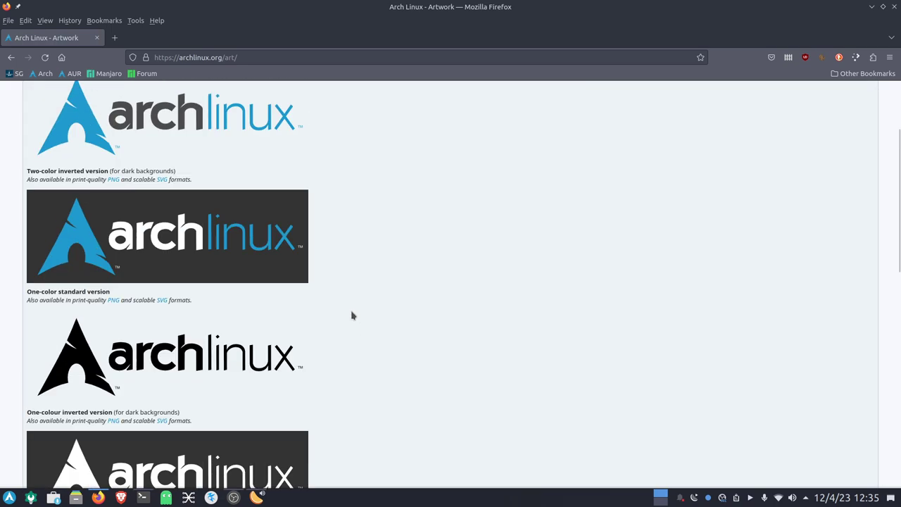
scroll(421, 250, "down", 6)
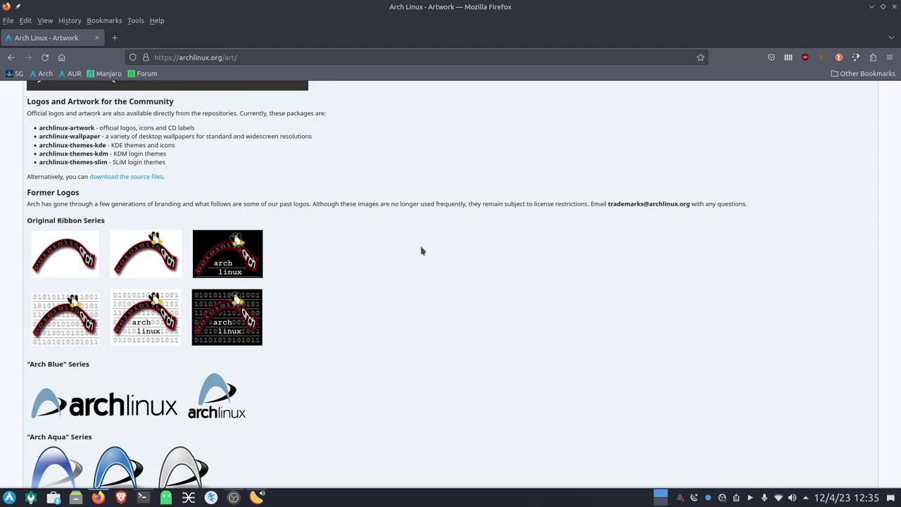
scroll(422, 250, "up", 8)
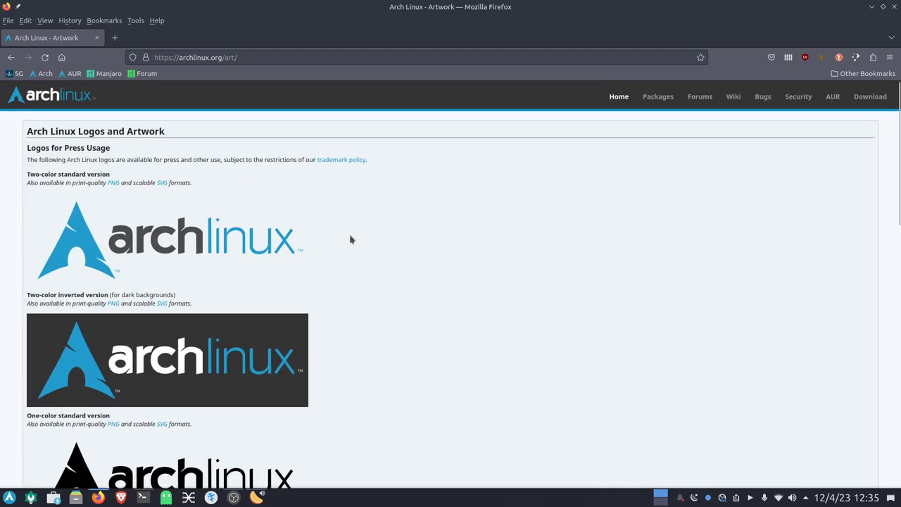
scroll(188, 246, "down", 2)
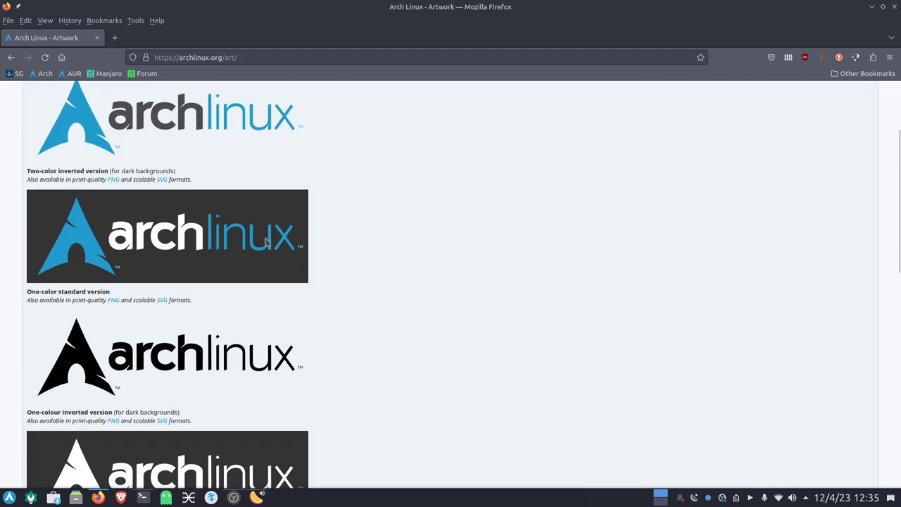
scroll(268, 243, "down", 2)
scroll(266, 242, "down", 6)
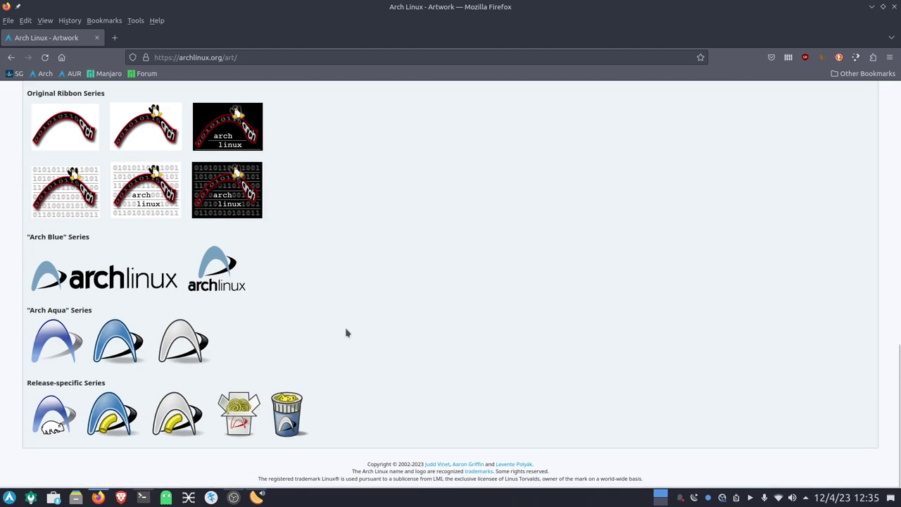
scroll(345, 333, "up", 4)
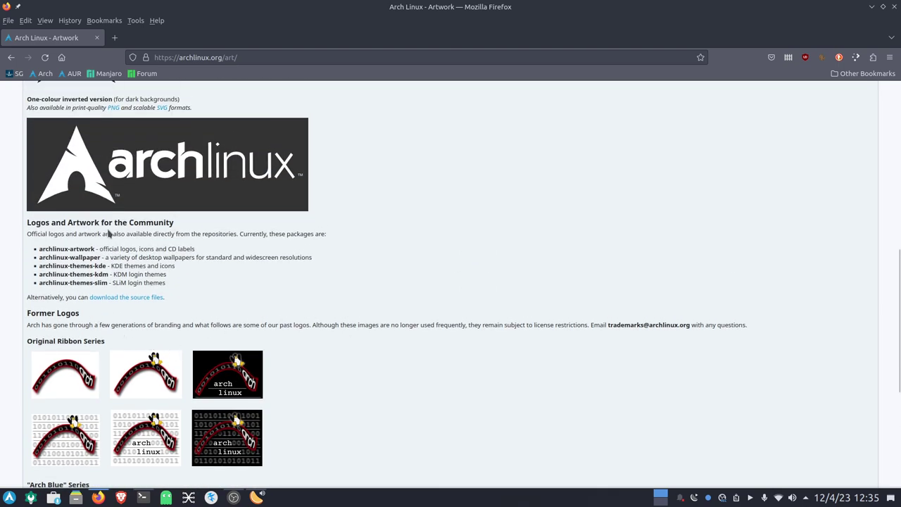
left_click_drag(172, 223, 43, 224)
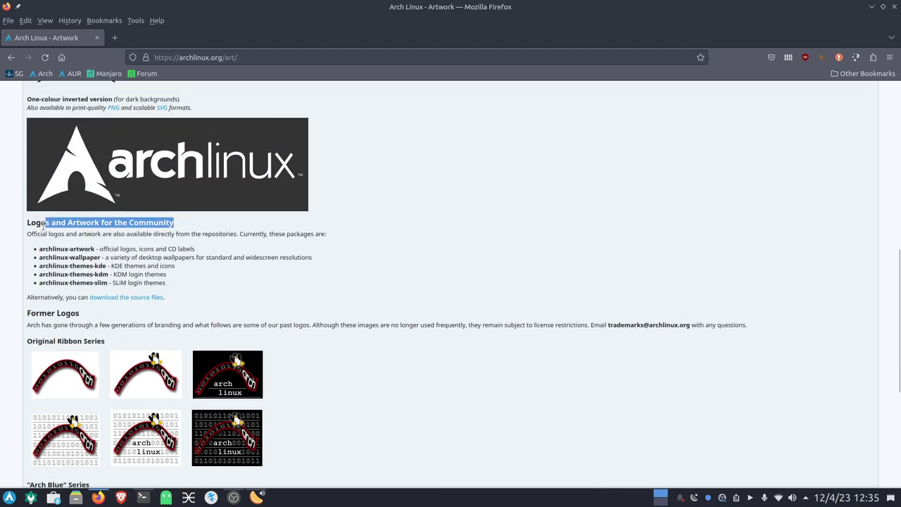
left_click(247, 280)
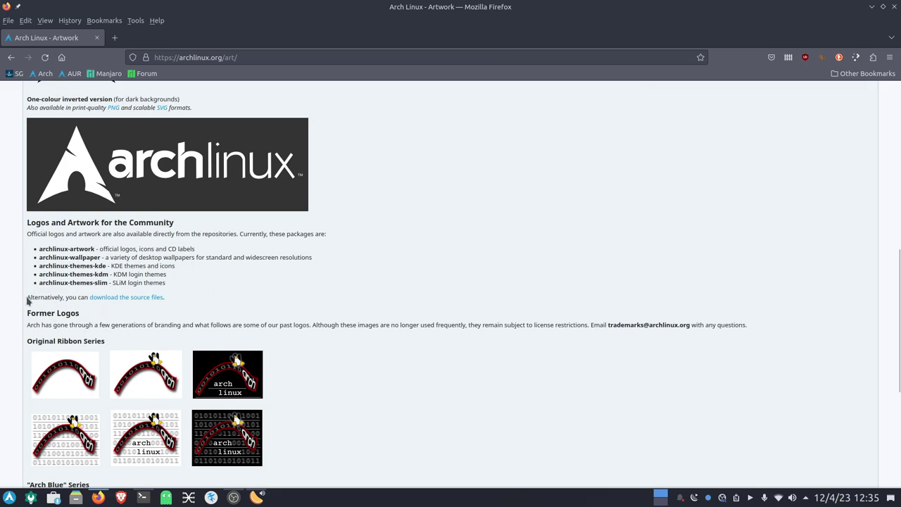
left_click_drag(28, 301, 110, 313)
left_click(117, 315)
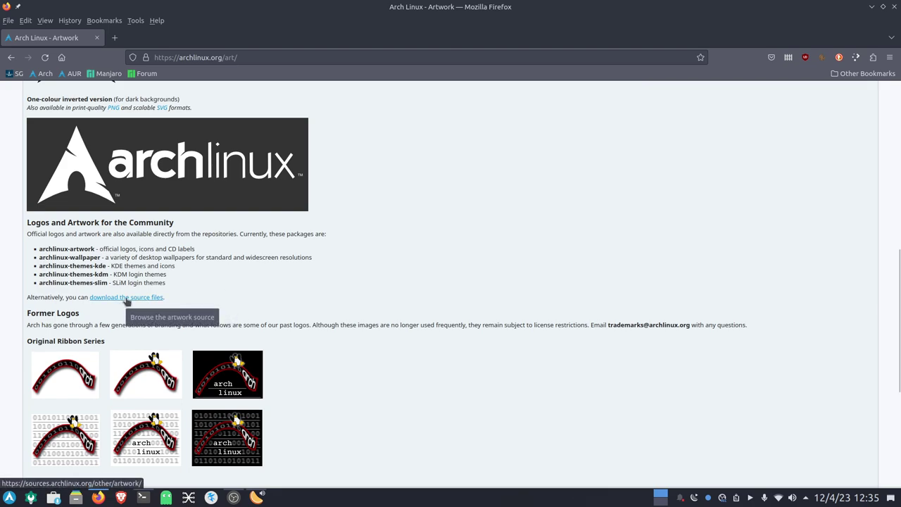
Download archlinux-artwork-1.6.tar.gz from the Arch artwork source files and minimize the browser.
left_click(129, 298)
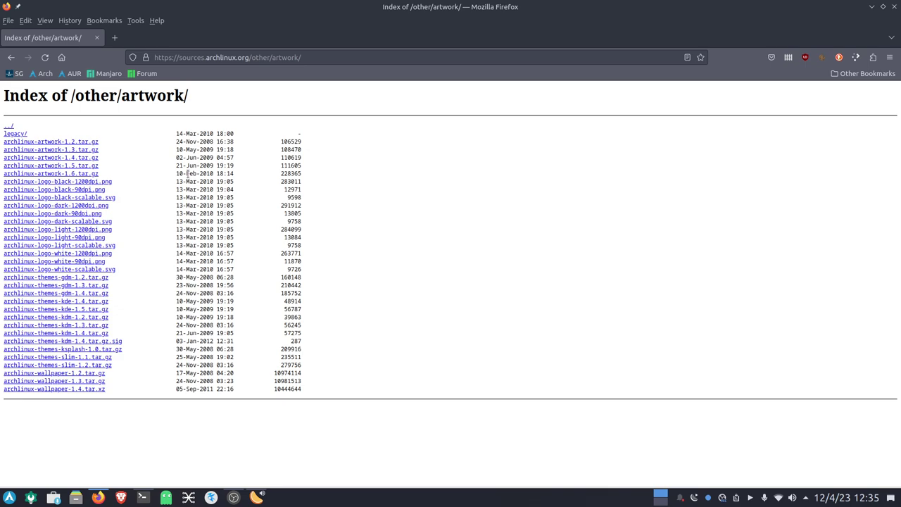
left_click_drag(238, 167, 170, 167)
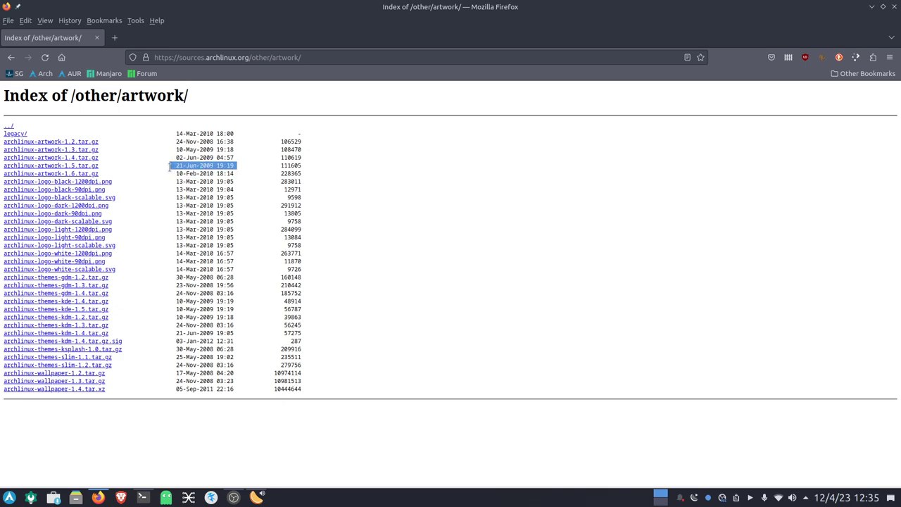
left_click(259, 169)
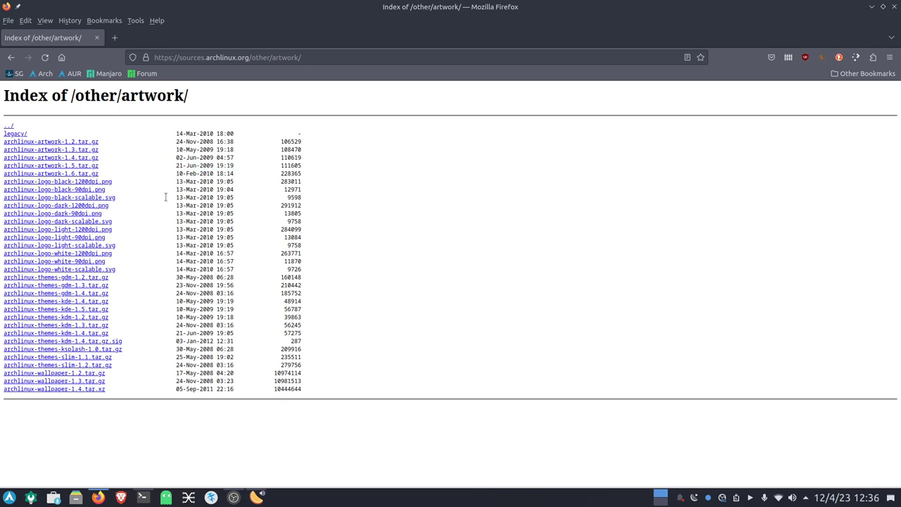
left_click(72, 176)
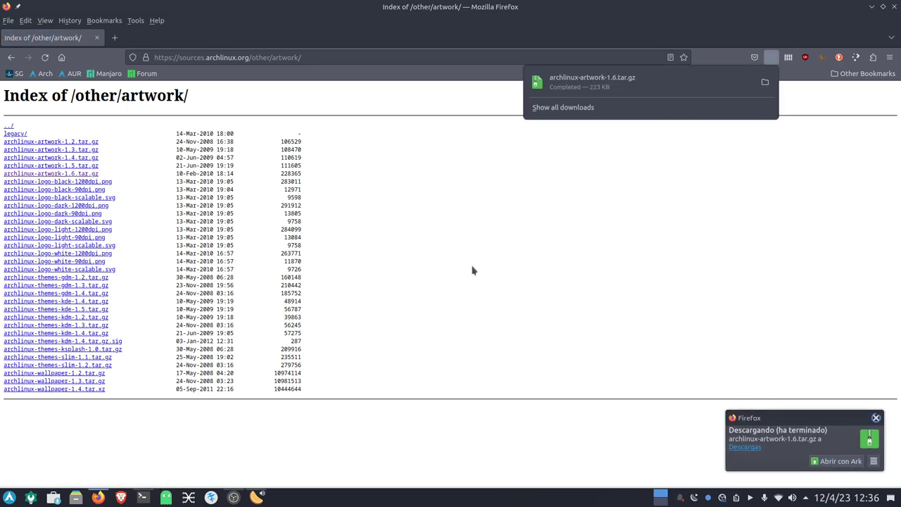
left_click(872, 6)
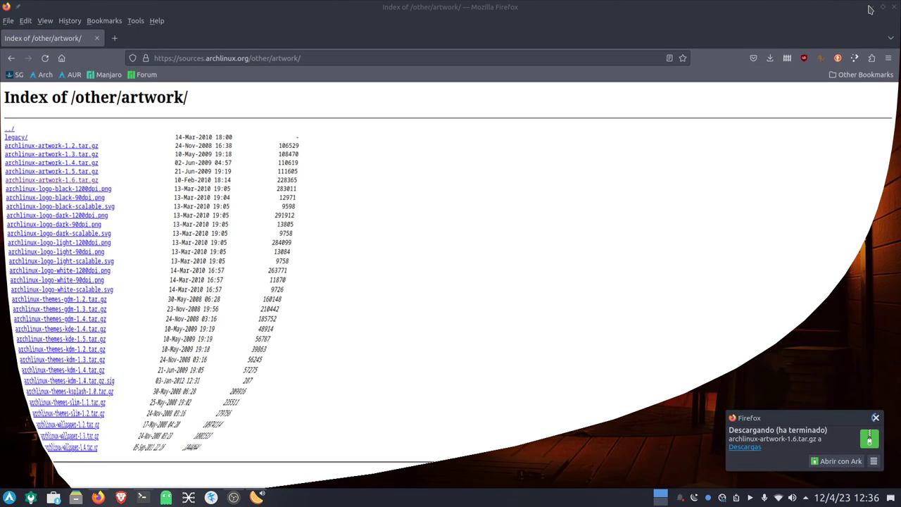
Switch to Dolphin and open the Descargas folder to locate archlinux-artwork-1.6.tar.gz.
left_click(75, 497)
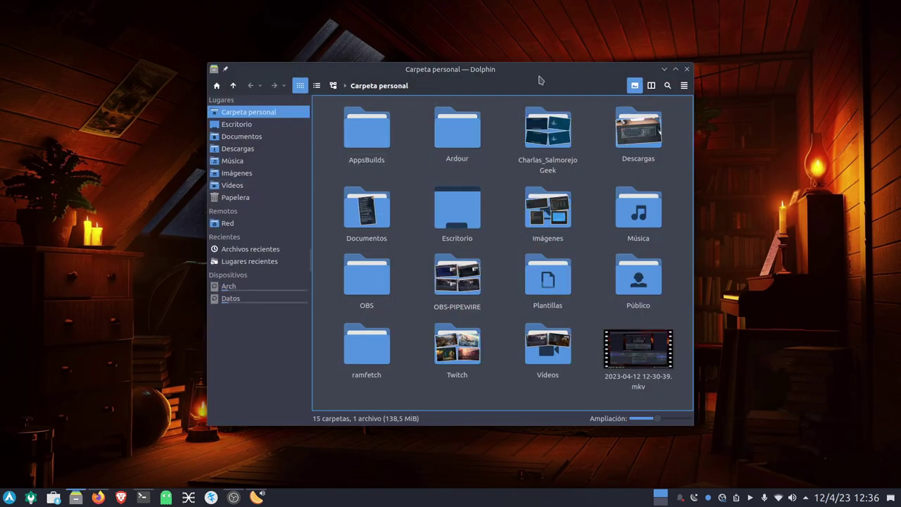
left_click_drag(451, 79, 288, 27)
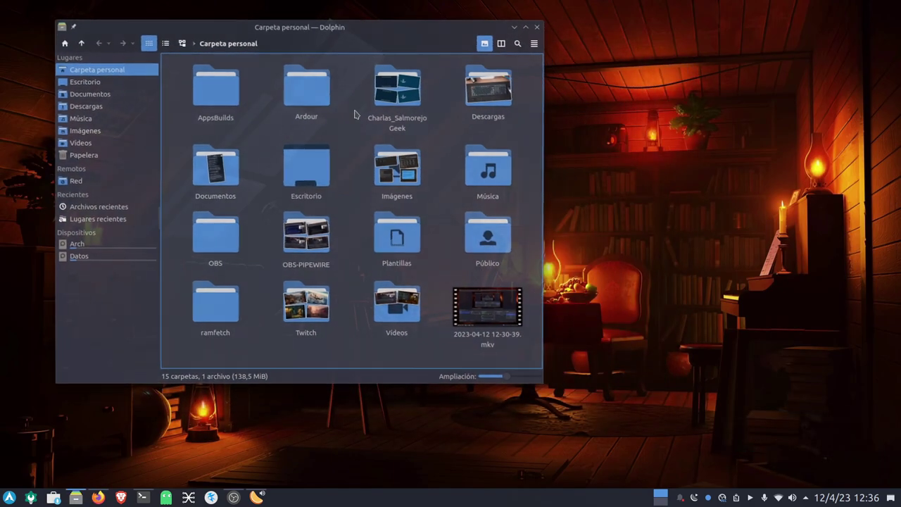
left_click(490, 99)
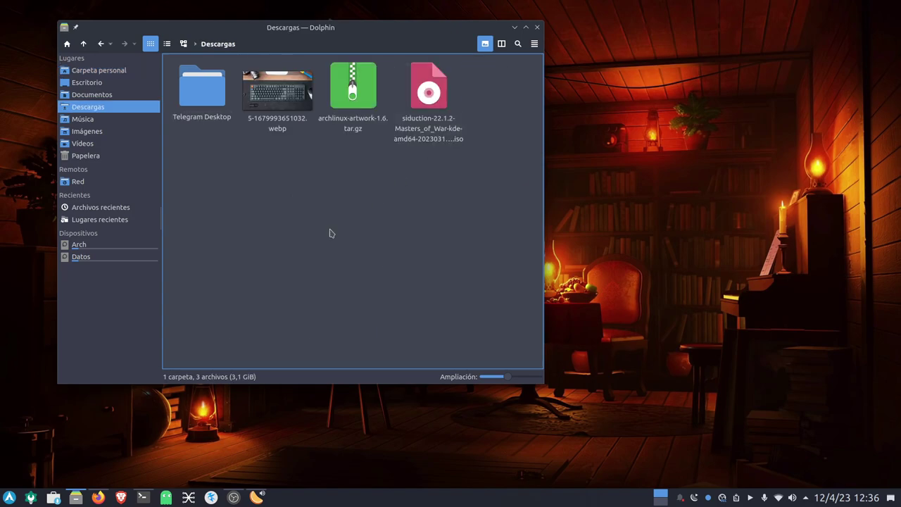
left_click(352, 95)
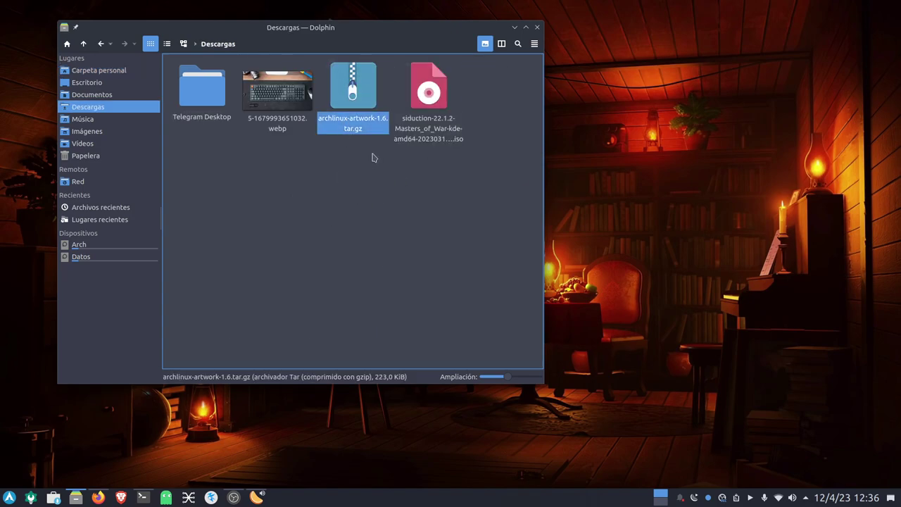
key("Right")
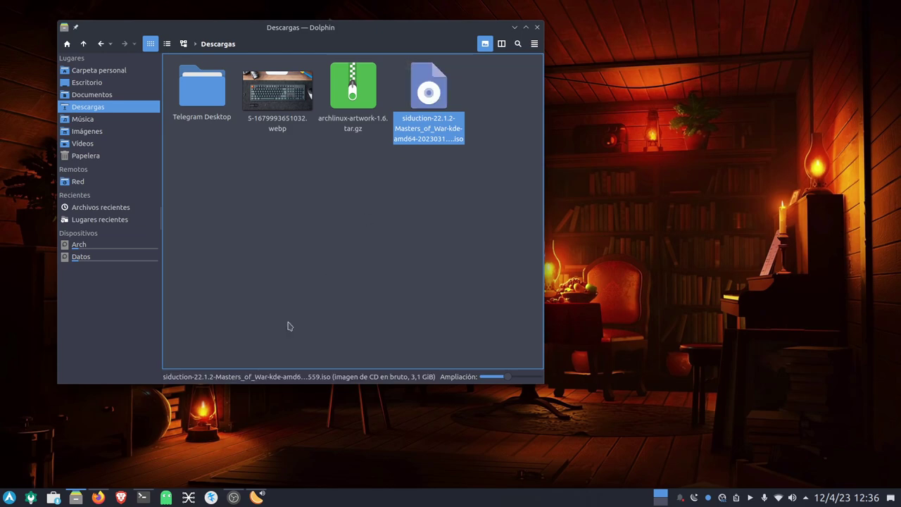
left_click(268, 297)
Split the Descargas view into two panes and maximize the window.
left_click_drag(394, 42, 342, 72)
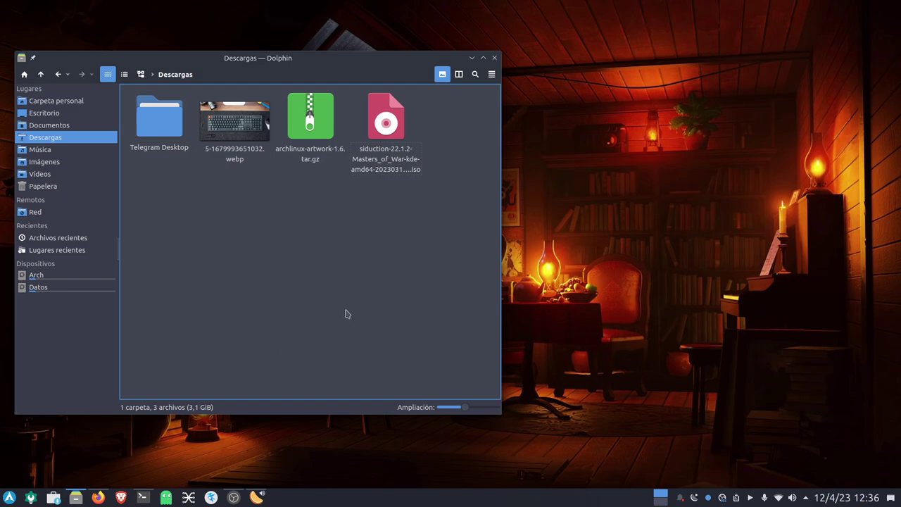
key("F3")
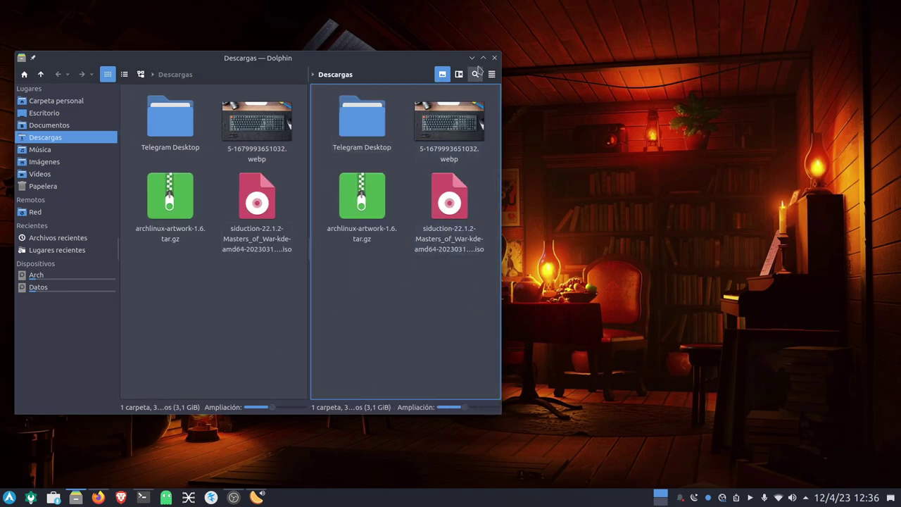
left_click(483, 58)
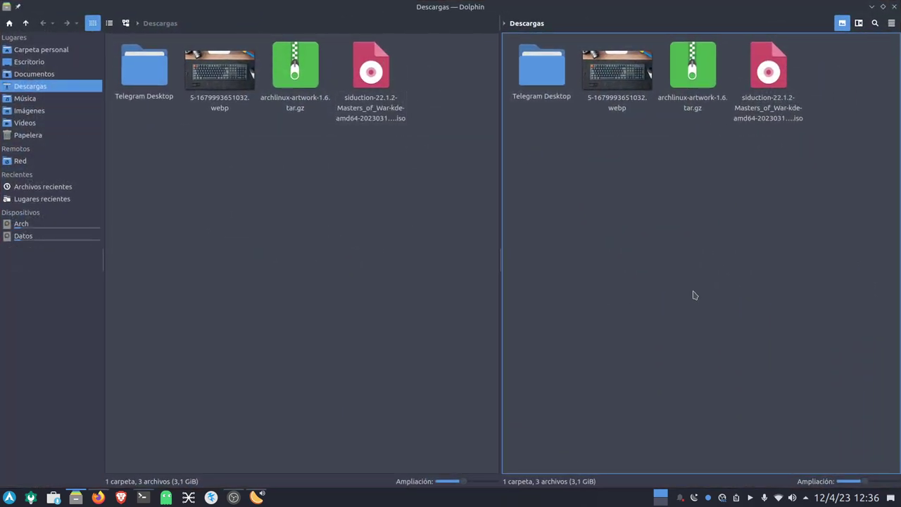
Extract archlinux-artwork-1.6.tar.gz in Descargas with subfolder autodetection and open the extracted archlinux-artwork-1.6 folder.
left_click(287, 85)
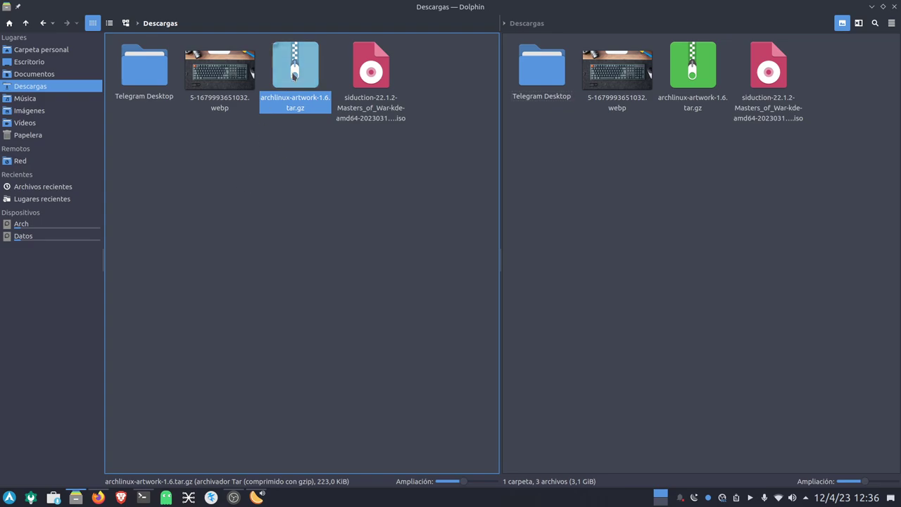
right_click(287, 84)
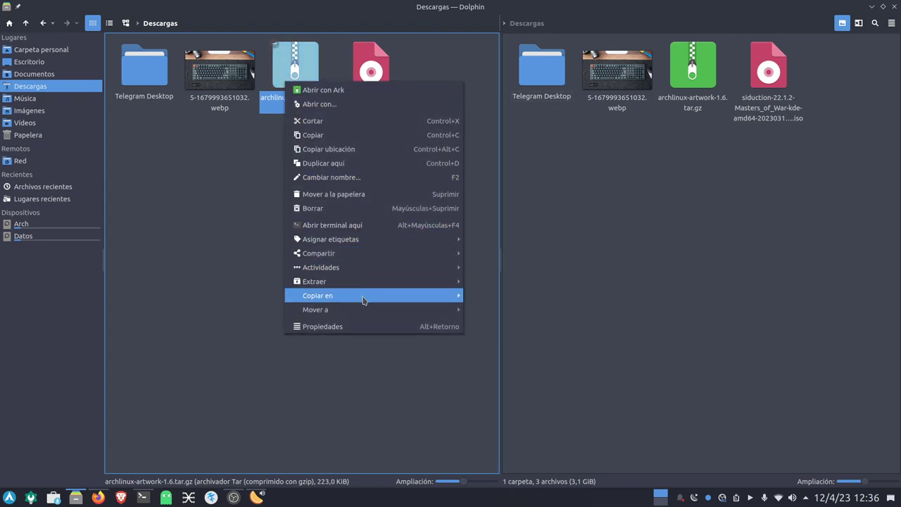
mouse_move(352, 280)
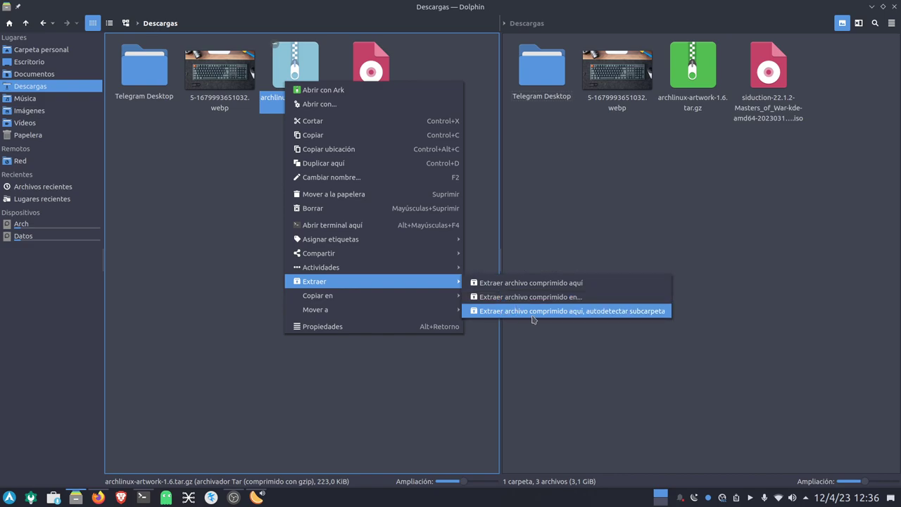
left_click(609, 311)
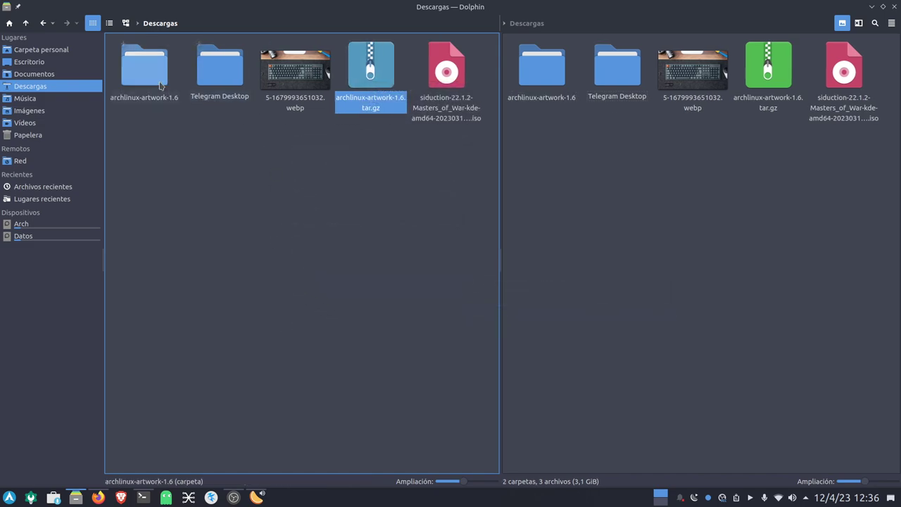
left_click(160, 86)
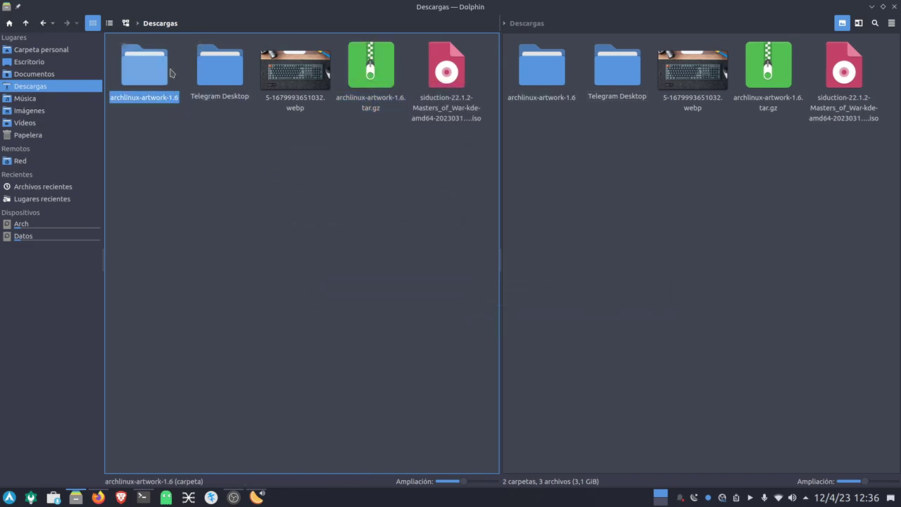
double_click(155, 71)
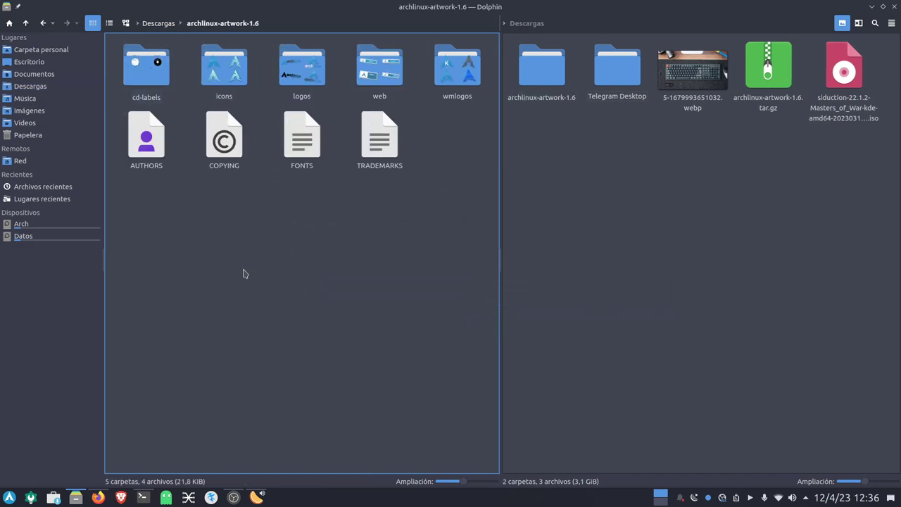
Examine the artwork in the cd-labels, icons, logos and wmlogos folders of archlinux-artwork-1.6.
double_click(155, 74)
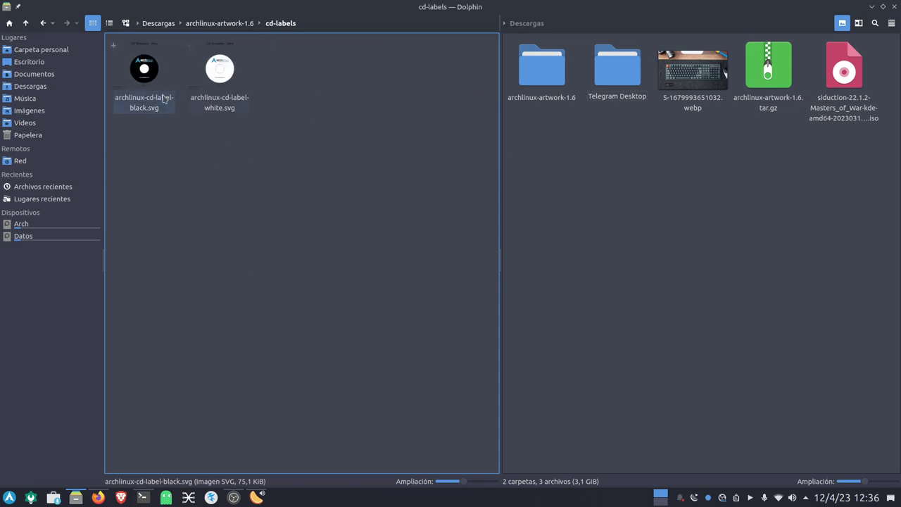
left_click(211, 23)
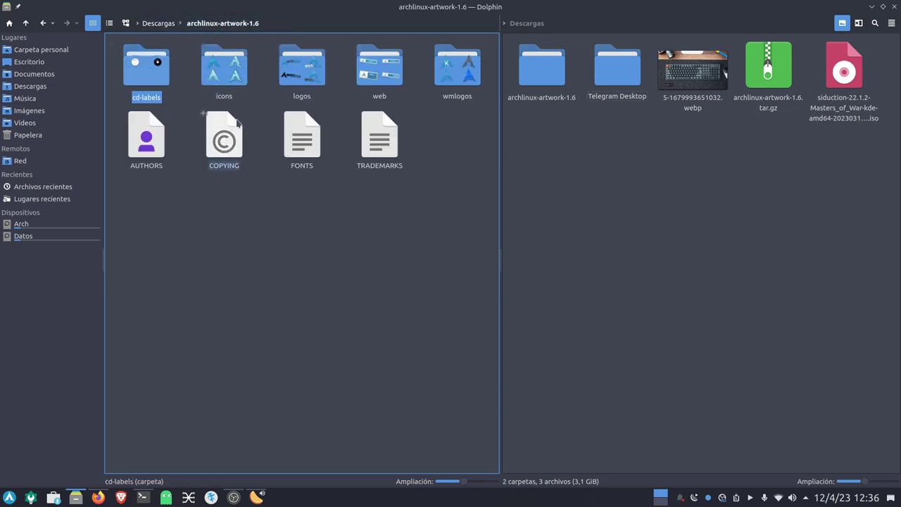
double_click(224, 67)
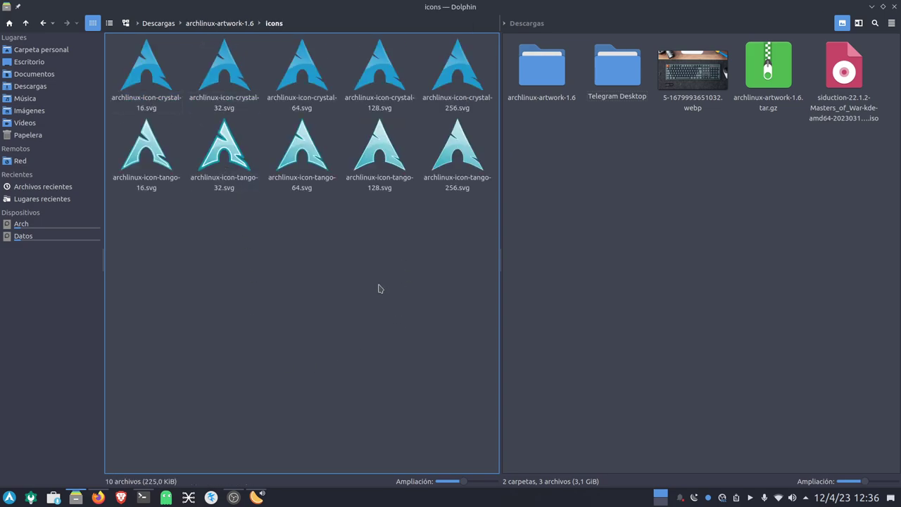
left_click(218, 23)
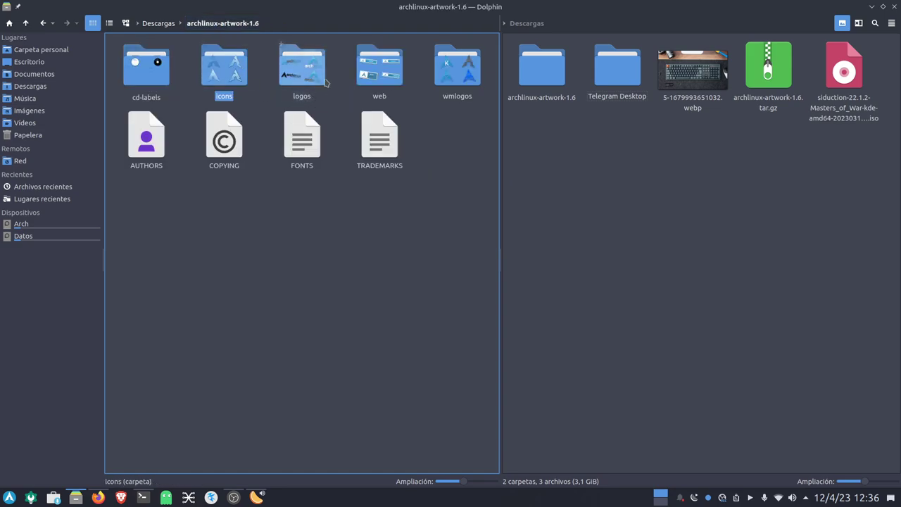
double_click(323, 83)
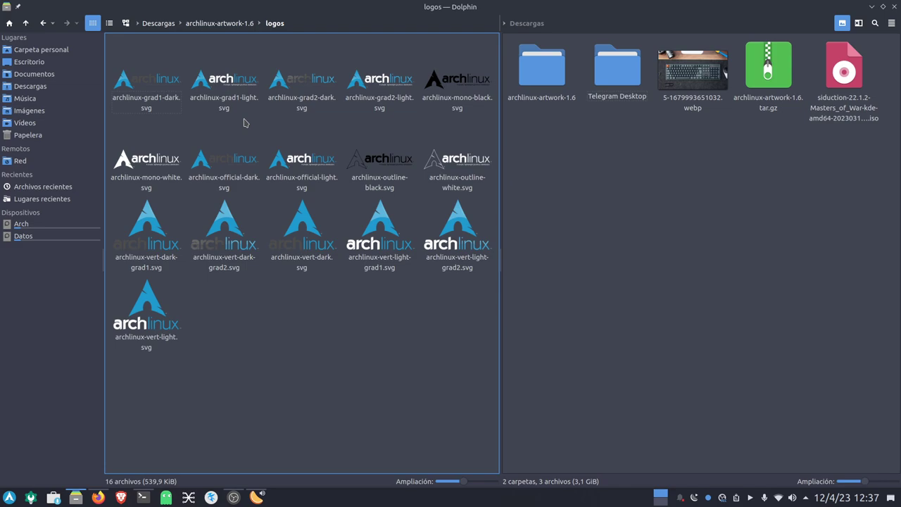
left_click(219, 24)
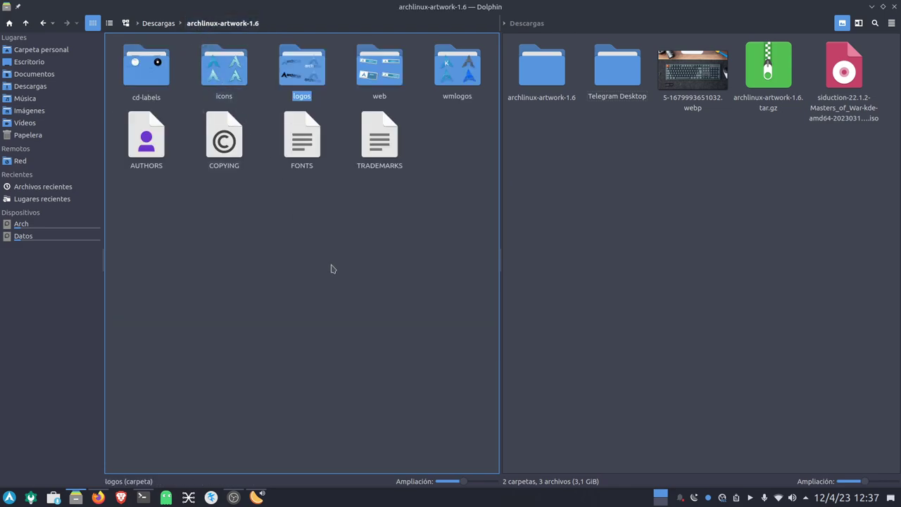
left_click(380, 67)
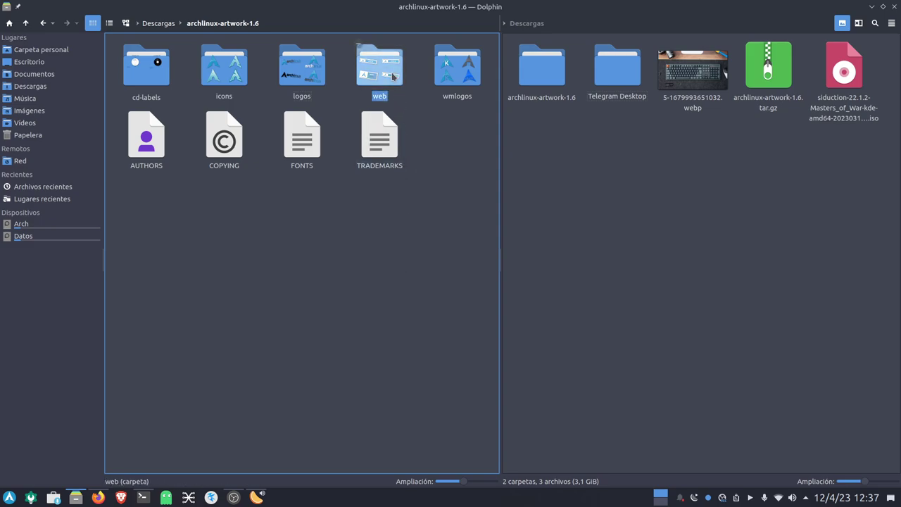
left_click(220, 23)
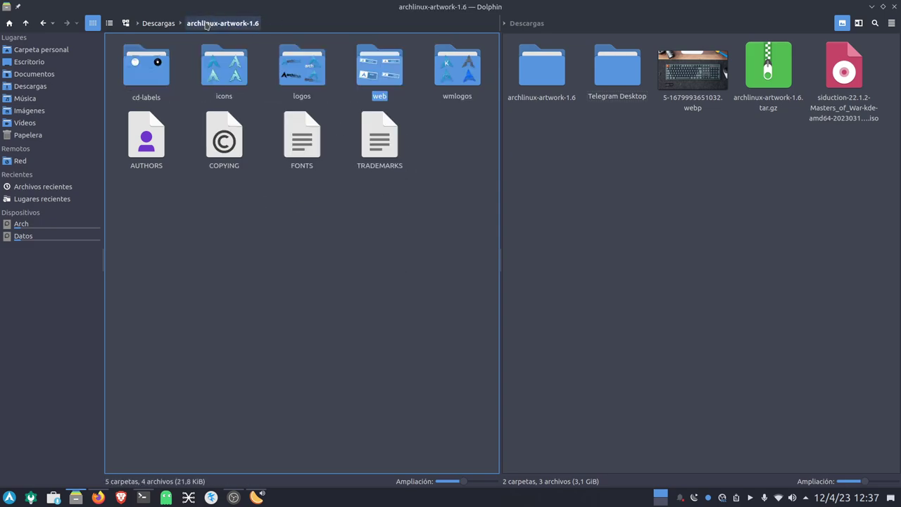
left_click(451, 68)
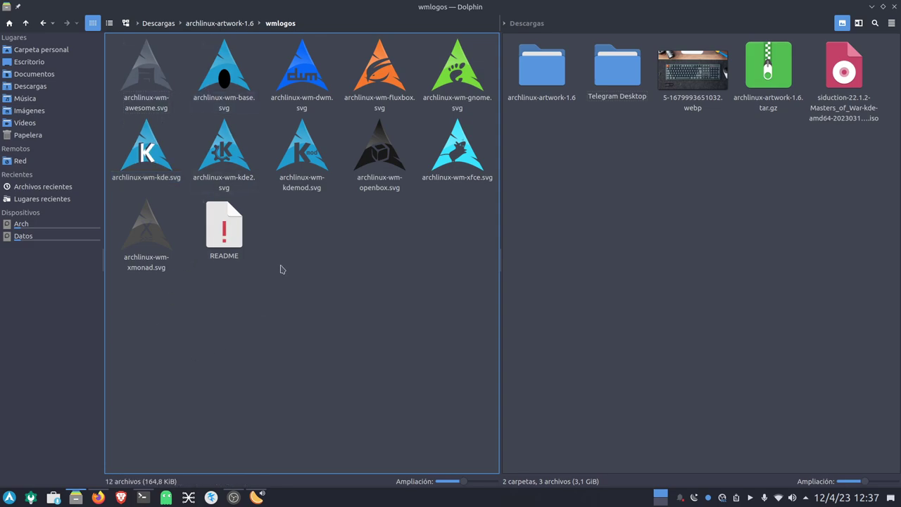
left_click(212, 24)
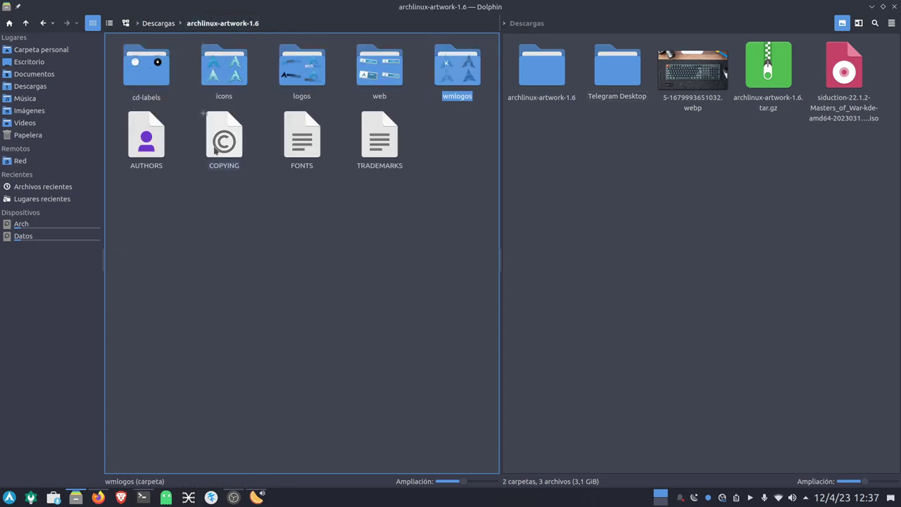
left_click(221, 72)
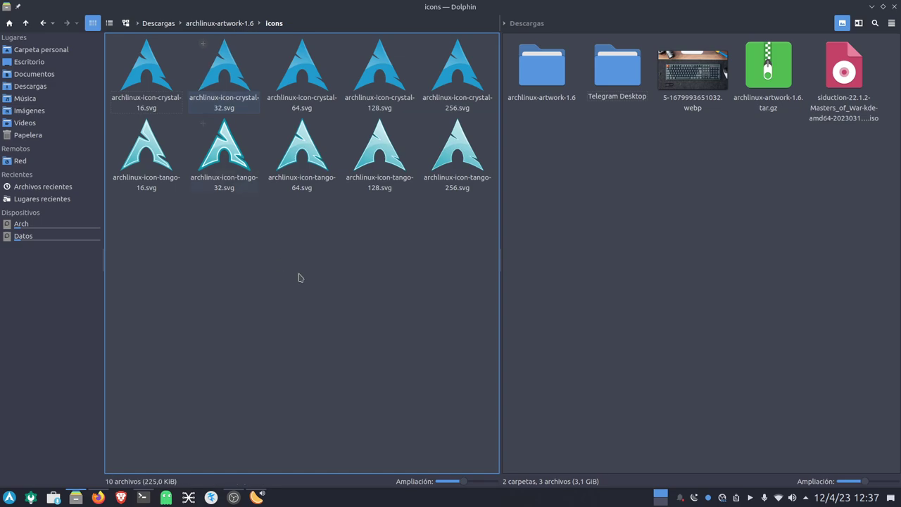
left_click(211, 31)
Create a folder named "Arch Artwork" in the home folder, using the second pane.
left_click(614, 241)
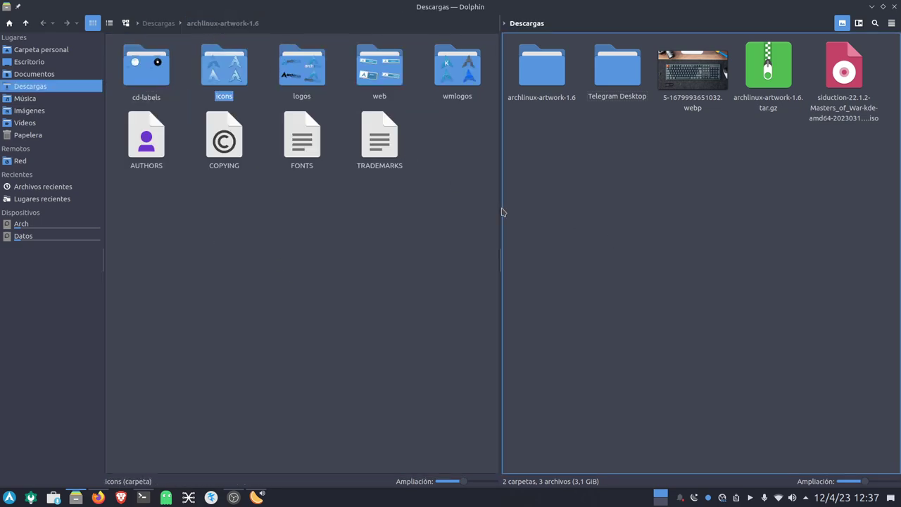
left_click(55, 53)
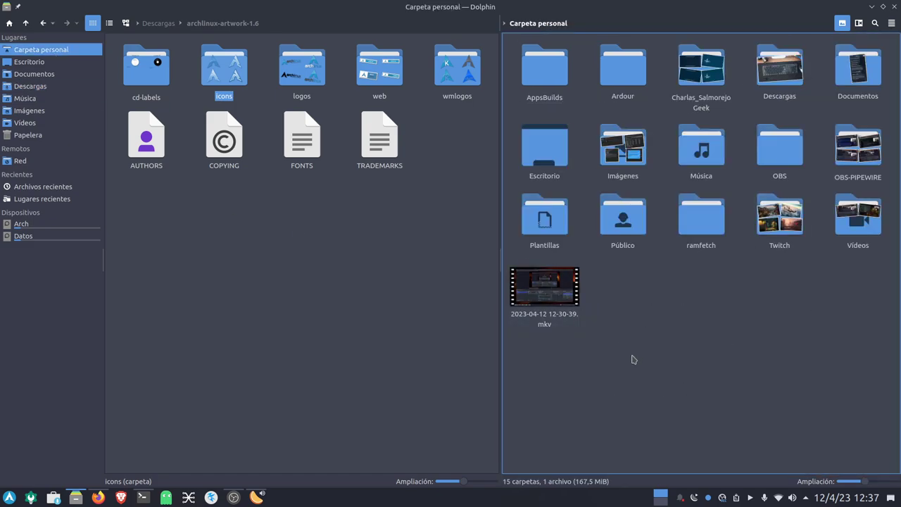
right_click(704, 347)
mouse_move(677, 342)
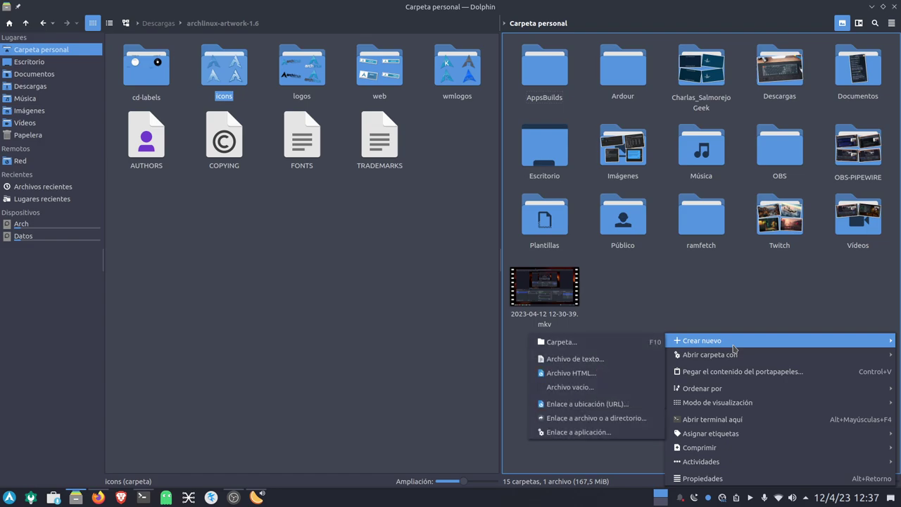
left_click(603, 343)
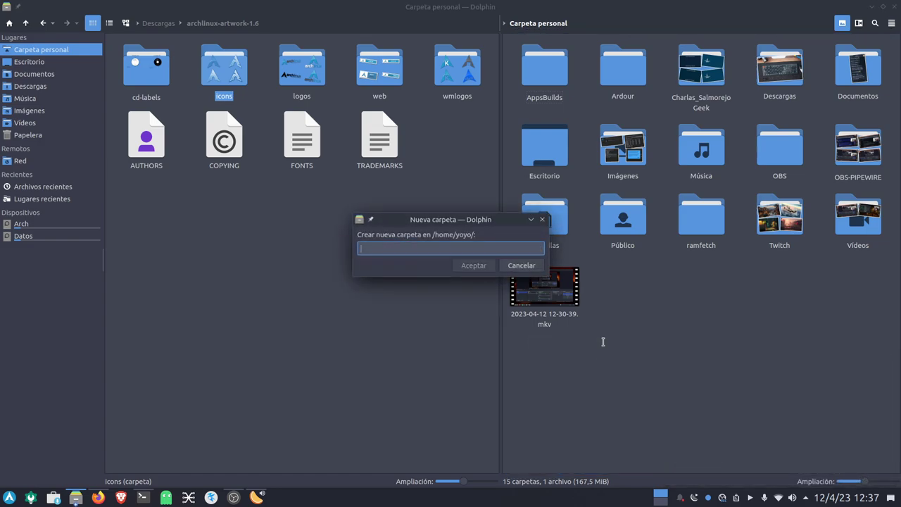
type("A")
left_click(473, 266)
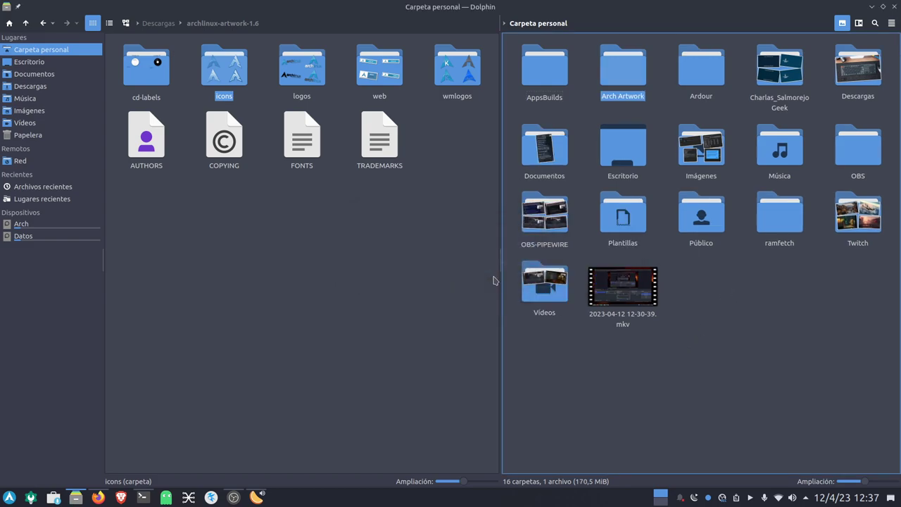
left_click(658, 339)
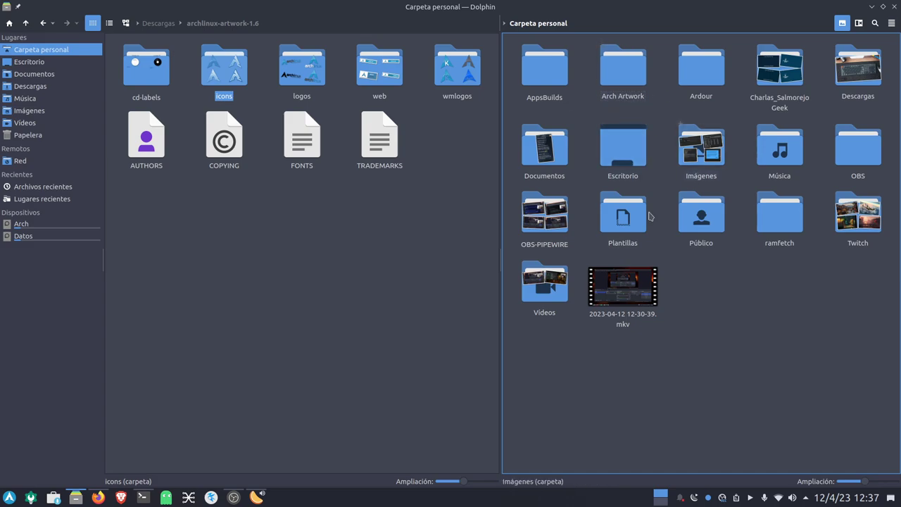
Copy the icons folder from archlinux-artwork-1.6 into Arch Artwork and open the copy.
double_click(624, 81)
left_click(300, 236)
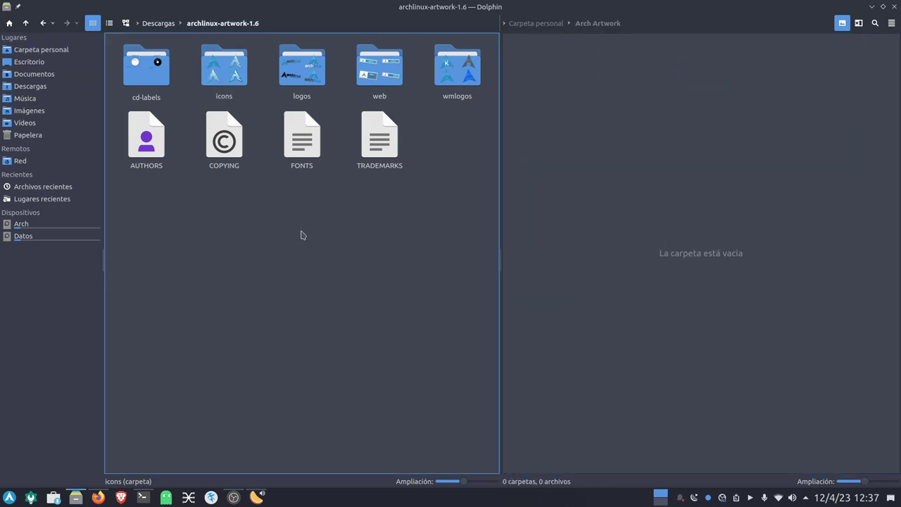
left_click_drag(224, 67, 636, 166)
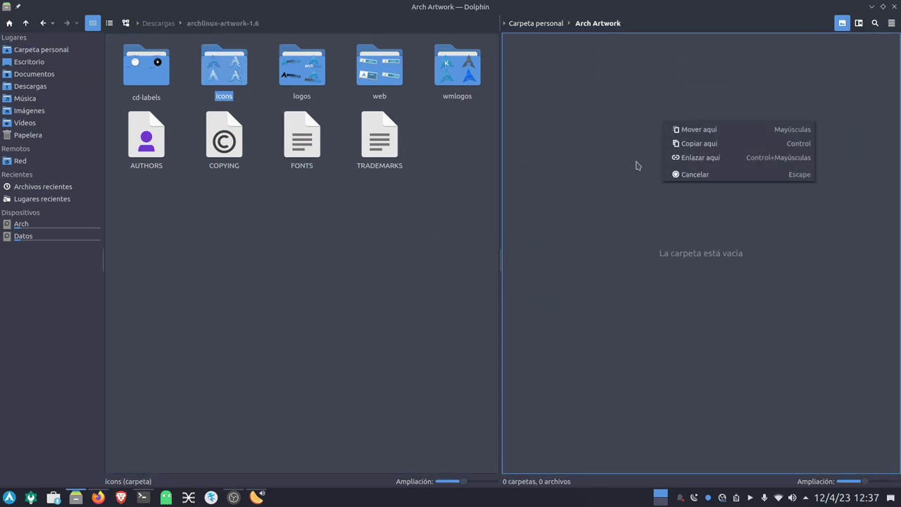
left_click(697, 145)
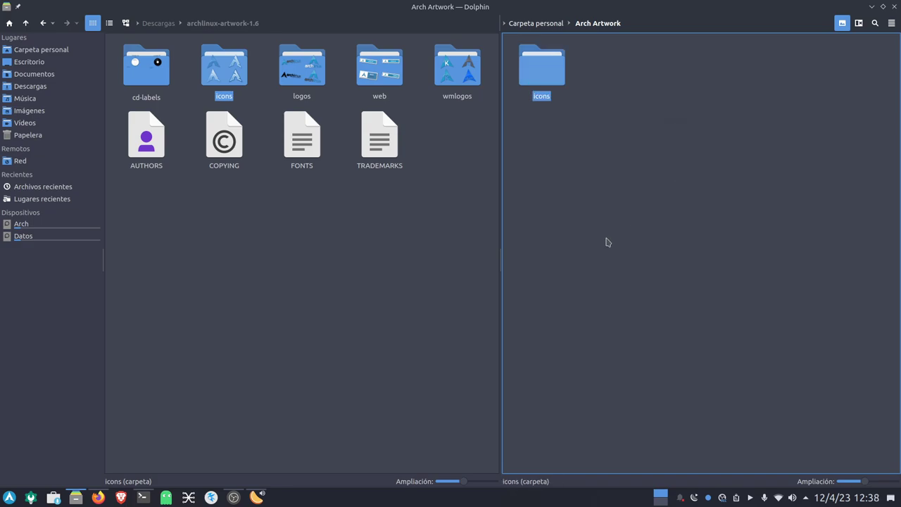
double_click(546, 79)
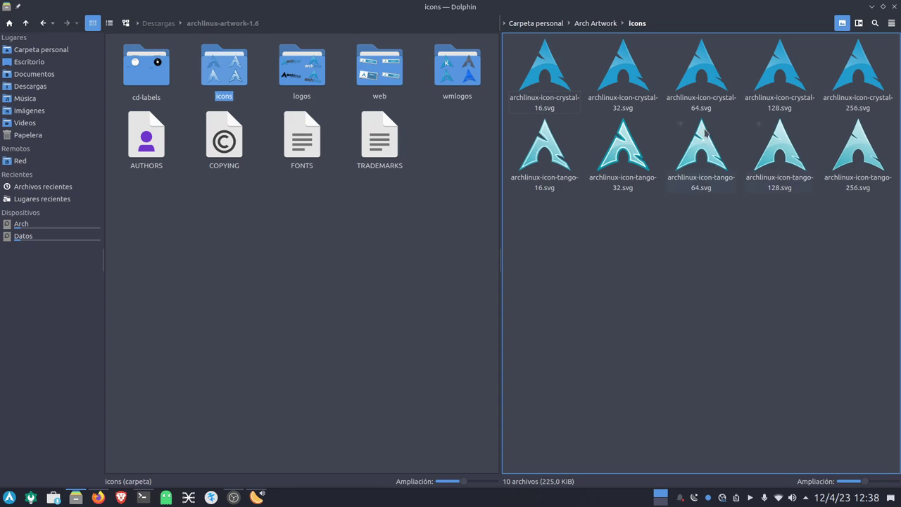
Minimize the file manager and open the icon chooser from the application launcher's settings.
left_click(554, 79)
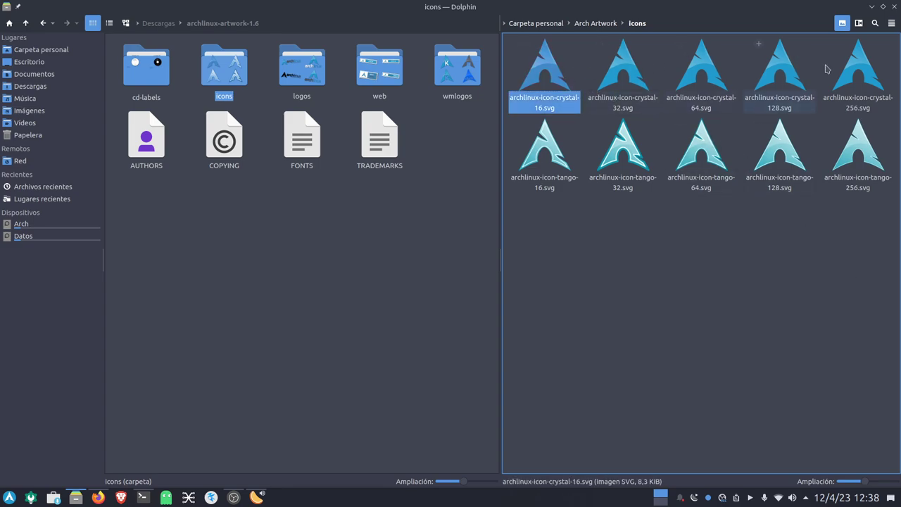
left_click(789, 299)
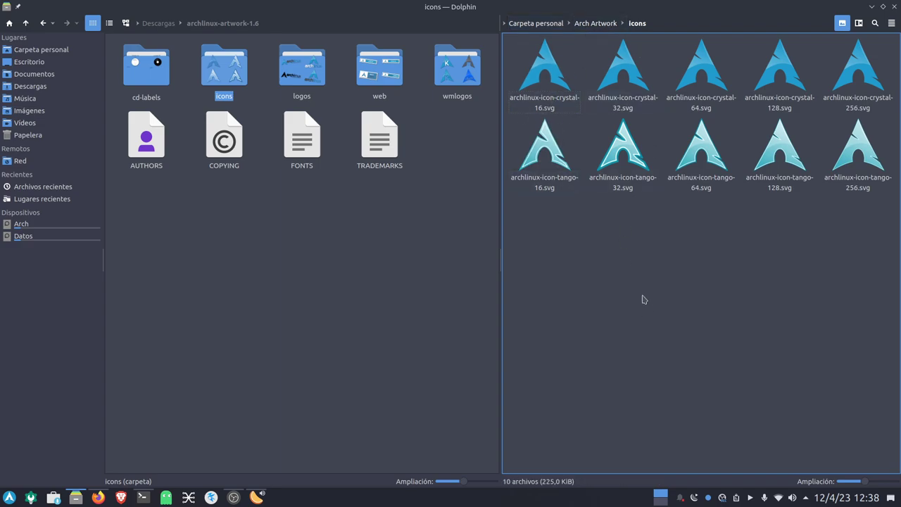
left_click(872, 7)
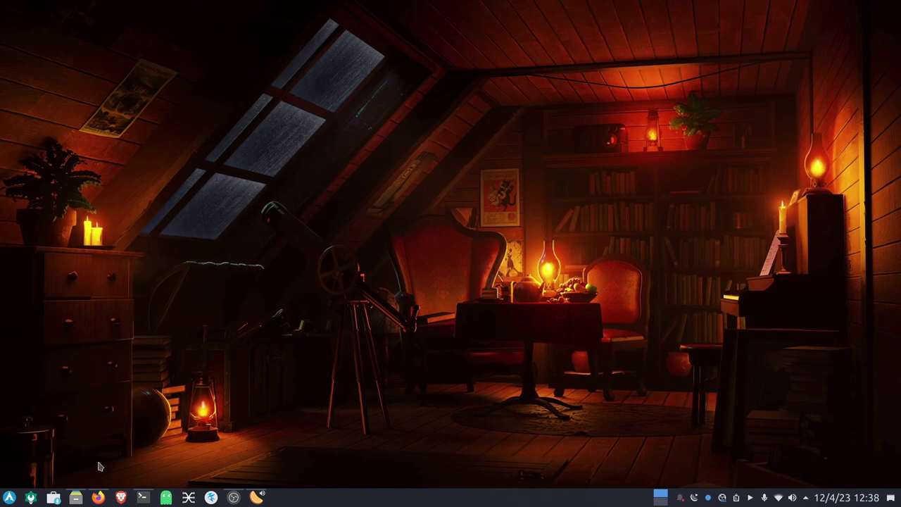
right_click(10, 499)
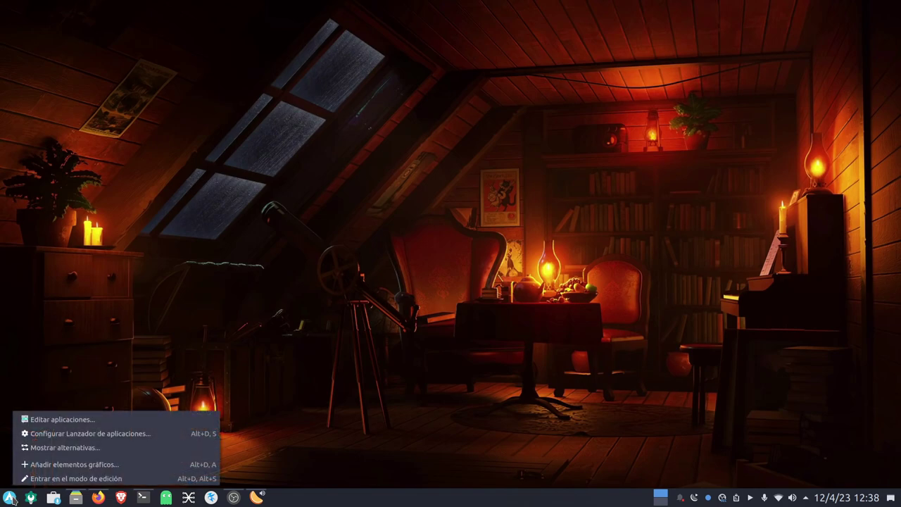
left_click(84, 434)
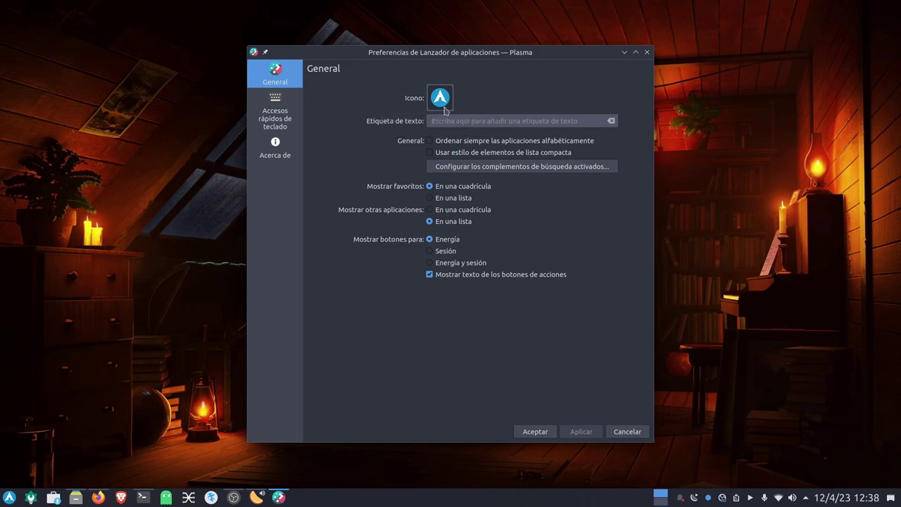
left_click(441, 106)
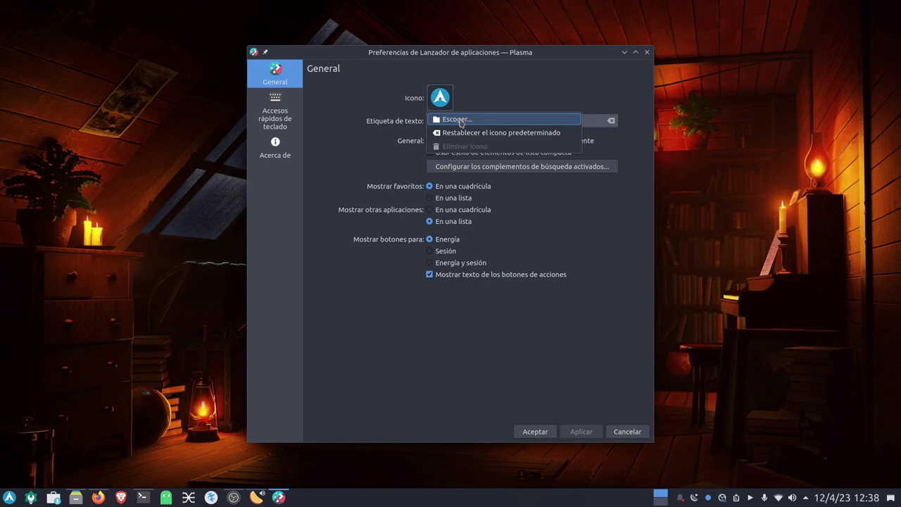
left_click(459, 120)
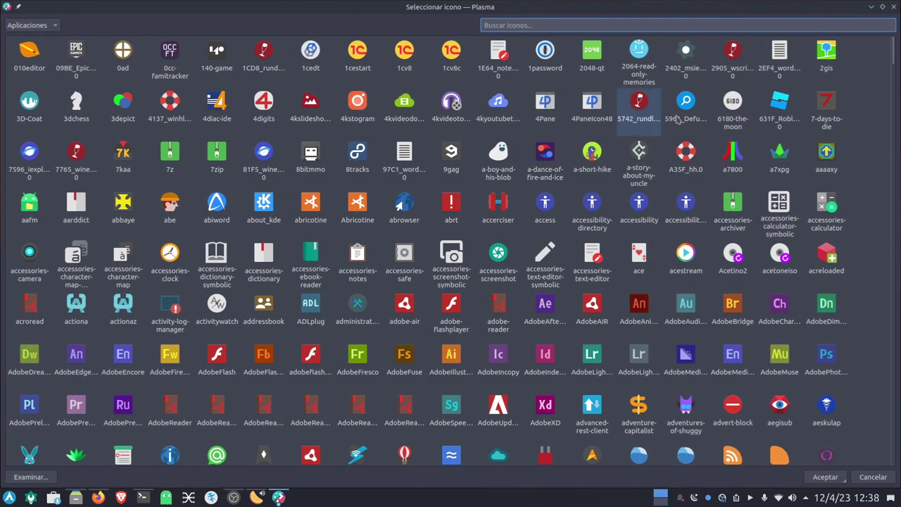
Restore the icon chooser from its maximized state, move it near the screen's upper edge and enlarge it.
left_click(882, 6)
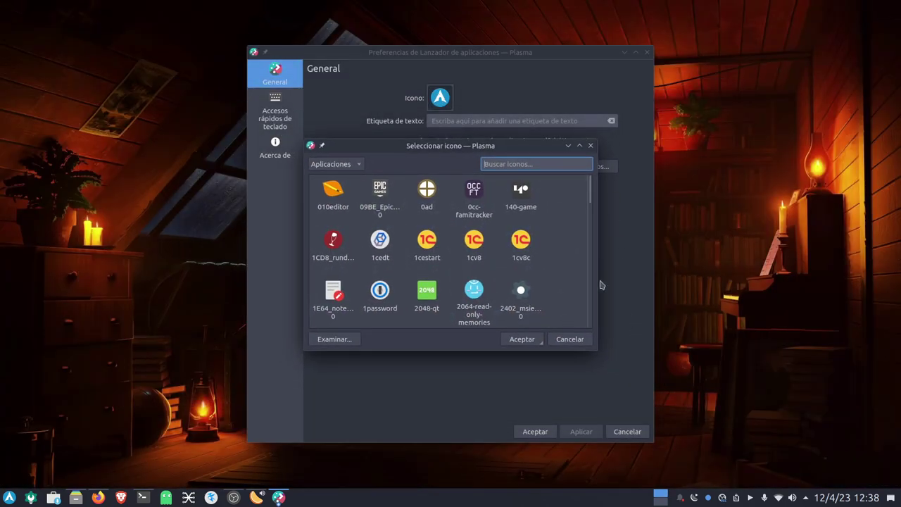
left_click_drag(445, 152, 304, 33)
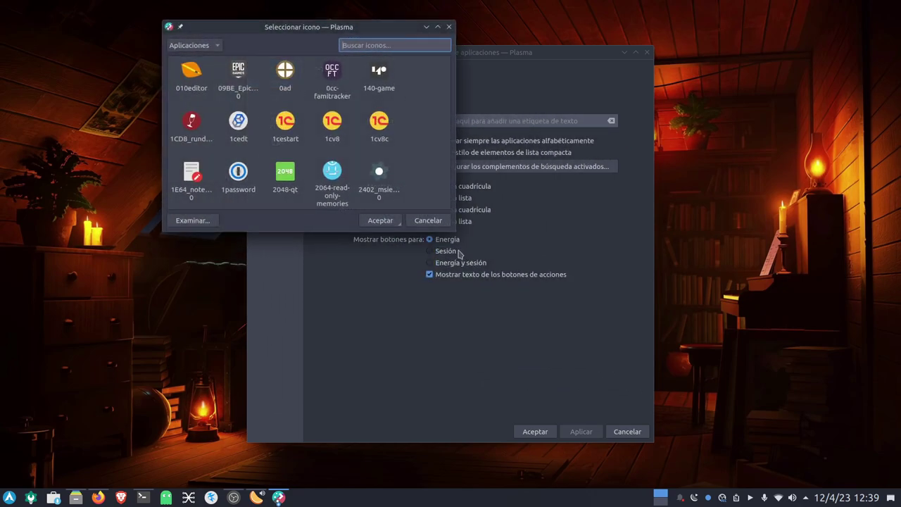
left_click_drag(454, 231, 753, 474)
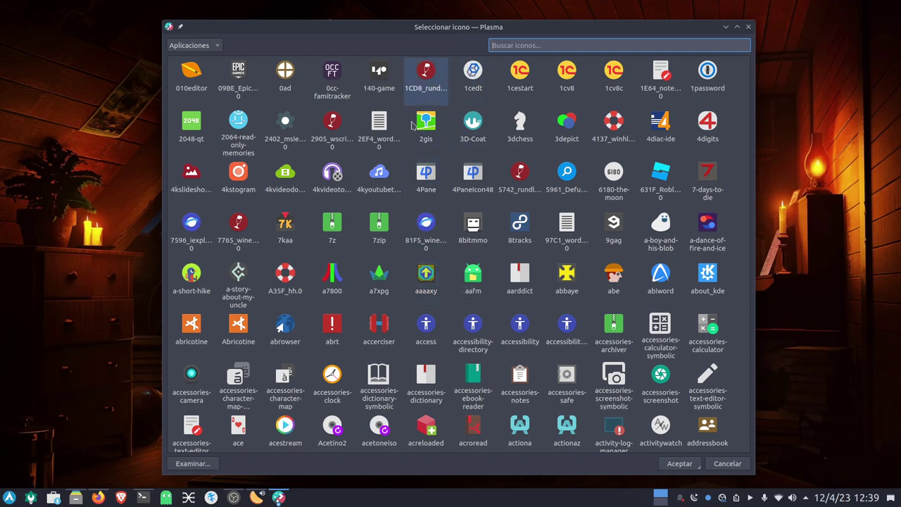
Set the launcher icon to archlinux-icon-crystal-16.svg from the icons folder in Arch Artwork and save the settings.
left_click(194, 465)
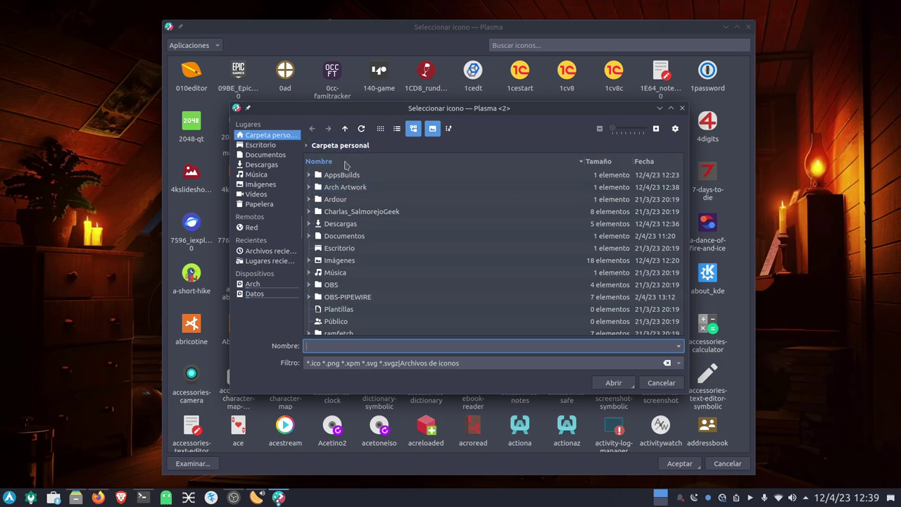
left_click(308, 187)
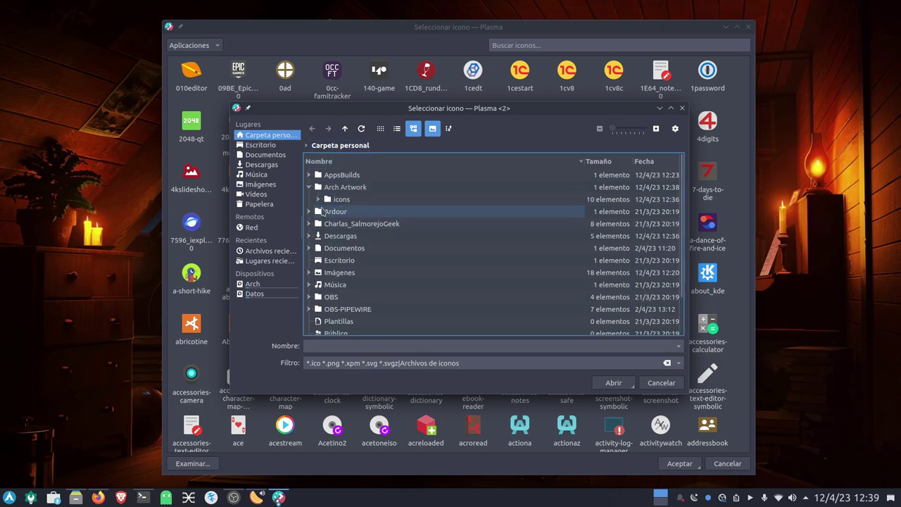
left_click(318, 200)
left_click(413, 212)
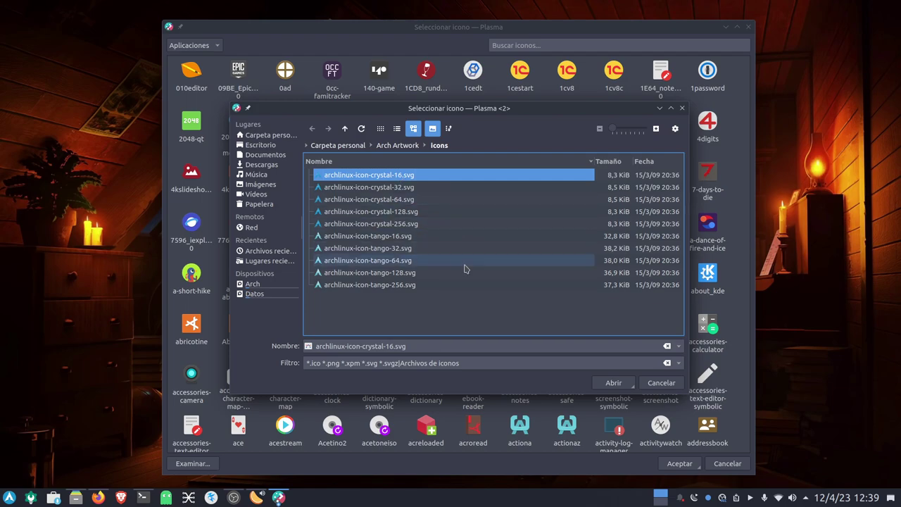
left_click(610, 383)
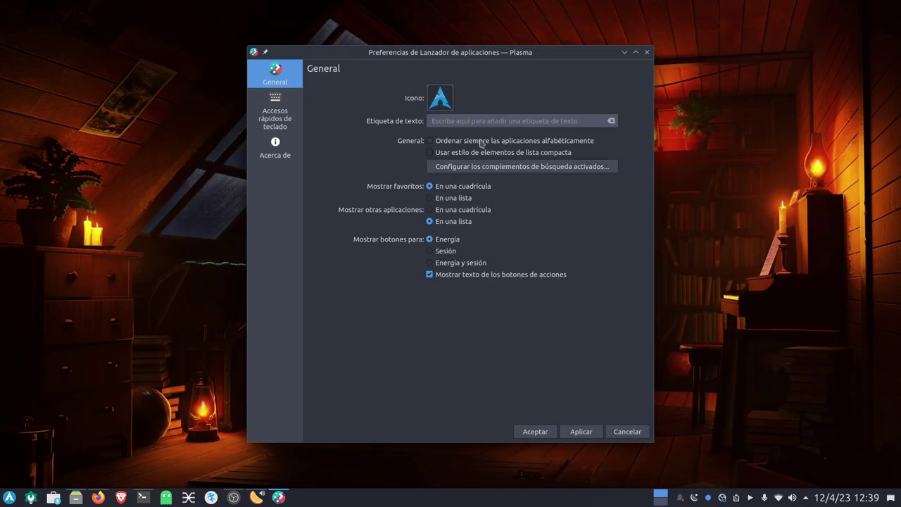
left_click(582, 431)
left_click(534, 433)
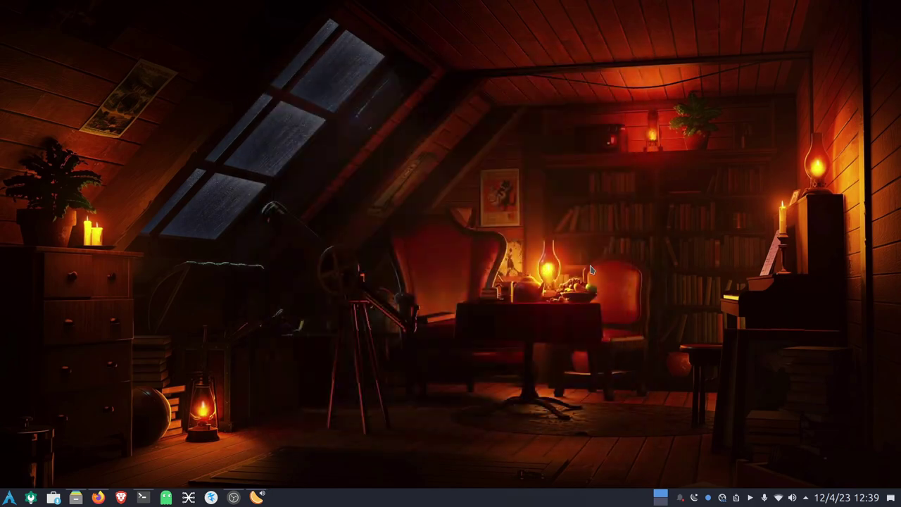
Open and close the application launcher repeatedly to check it with the new icon.
left_click(13, 498)
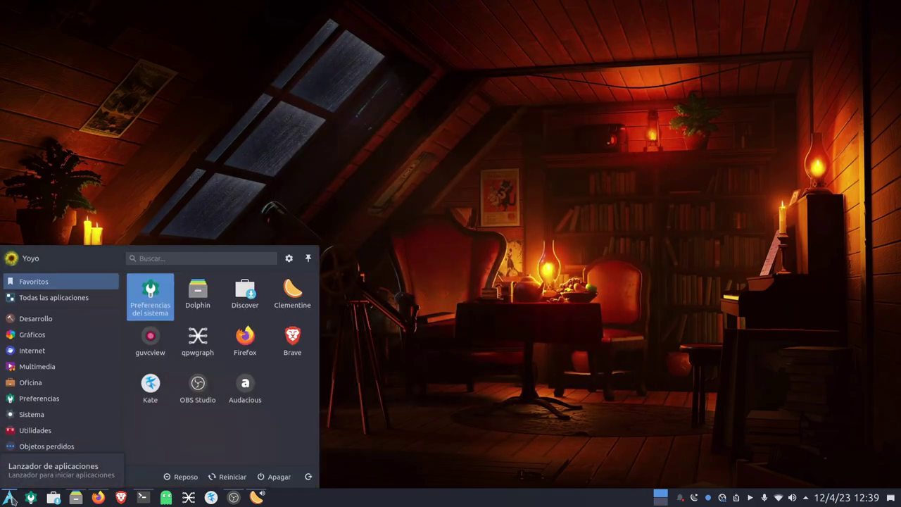
left_click(292, 338)
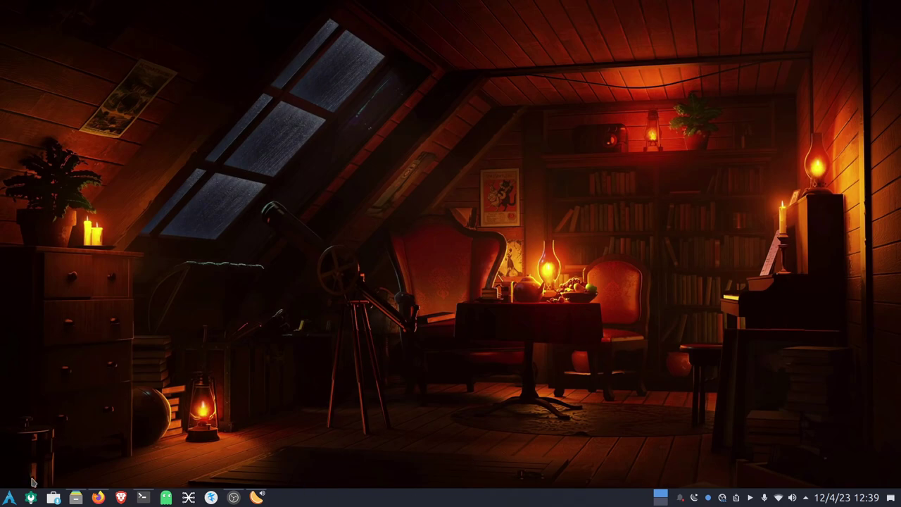
left_click(8, 497)
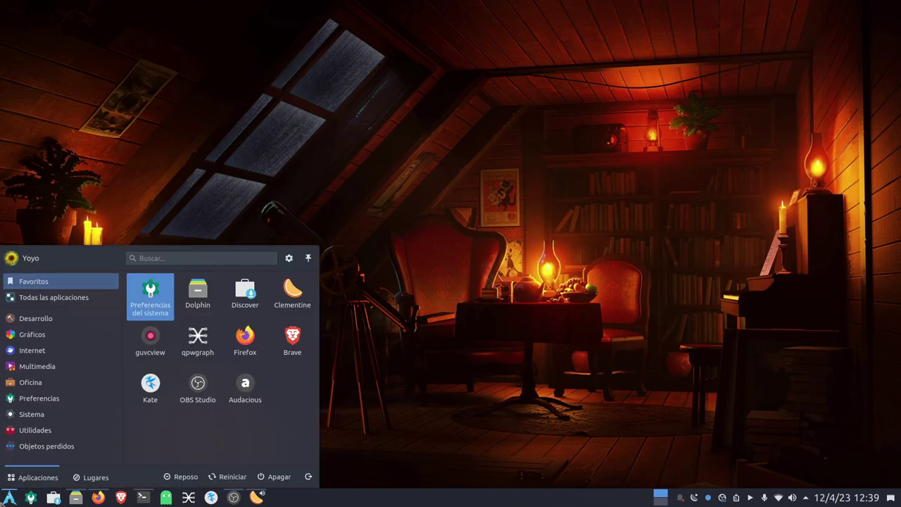
left_click(438, 348)
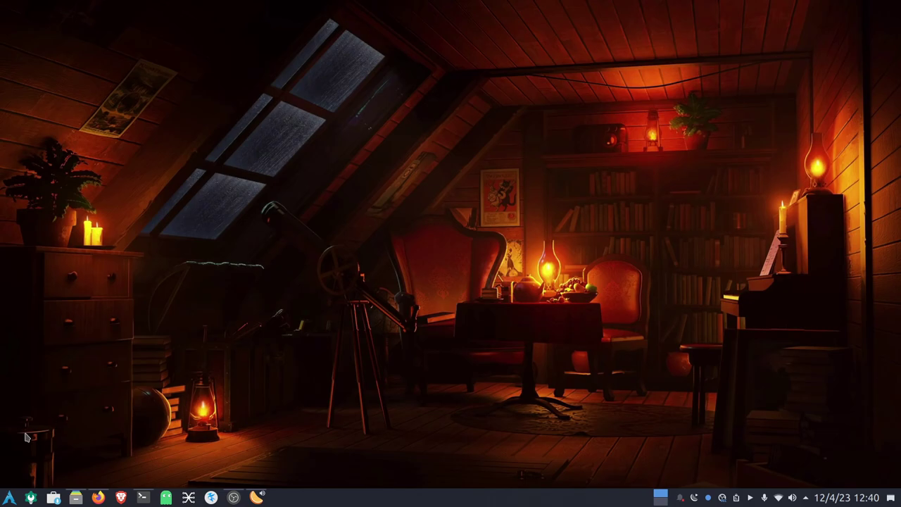
left_click(8, 498)
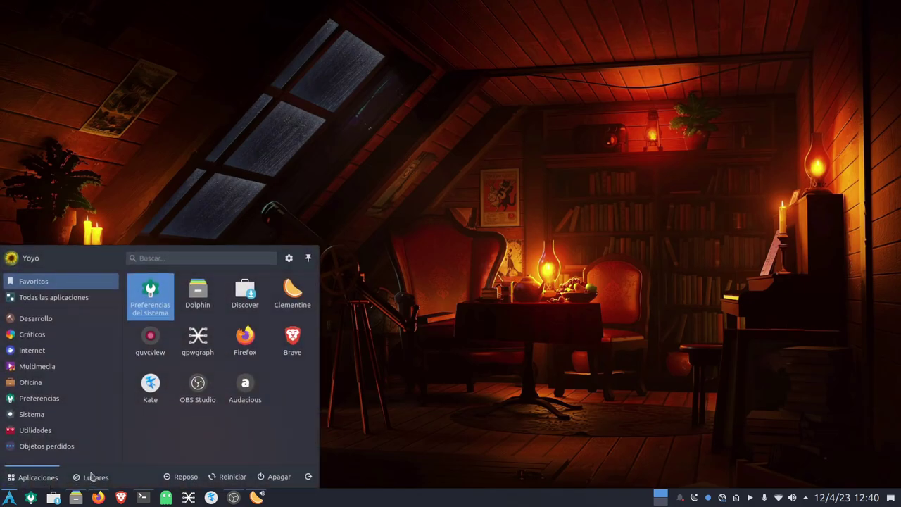
left_click(570, 361)
Switch to the Konsole window with the fastfetch output and bring up OBS Studio.
left_click(143, 498)
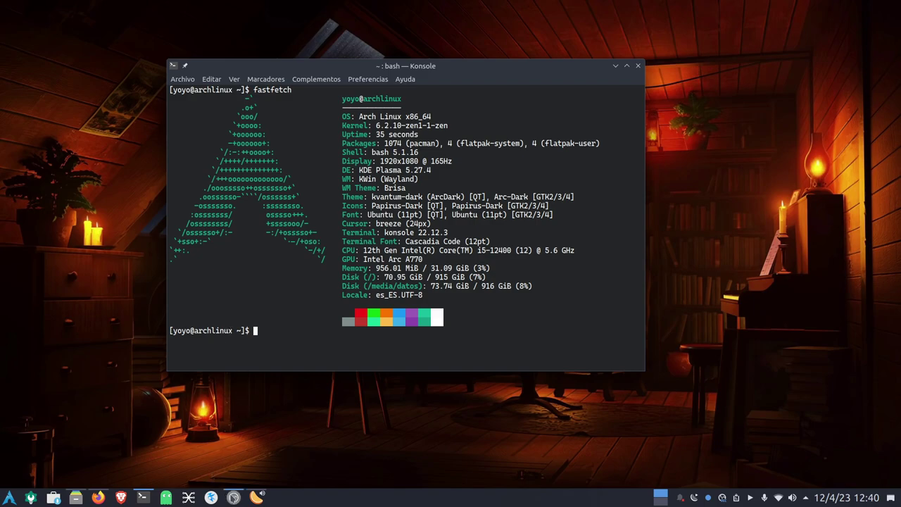
left_click(234, 498)
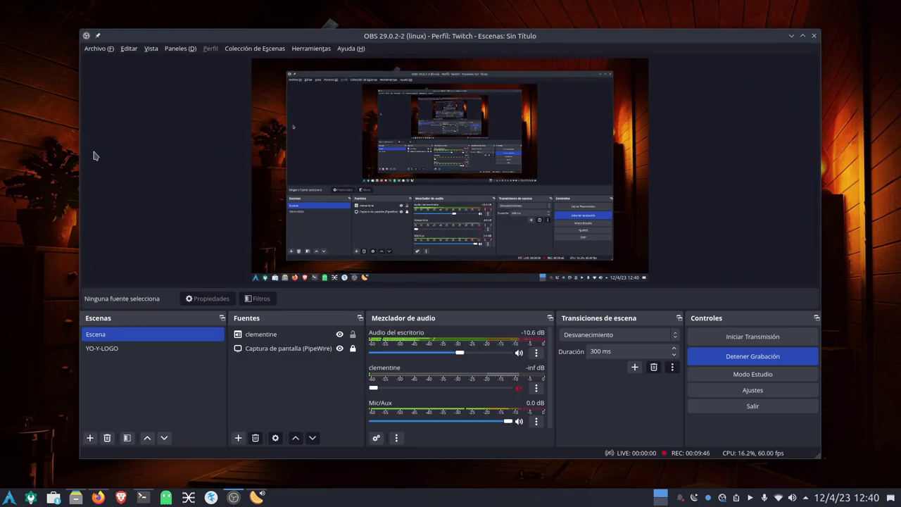